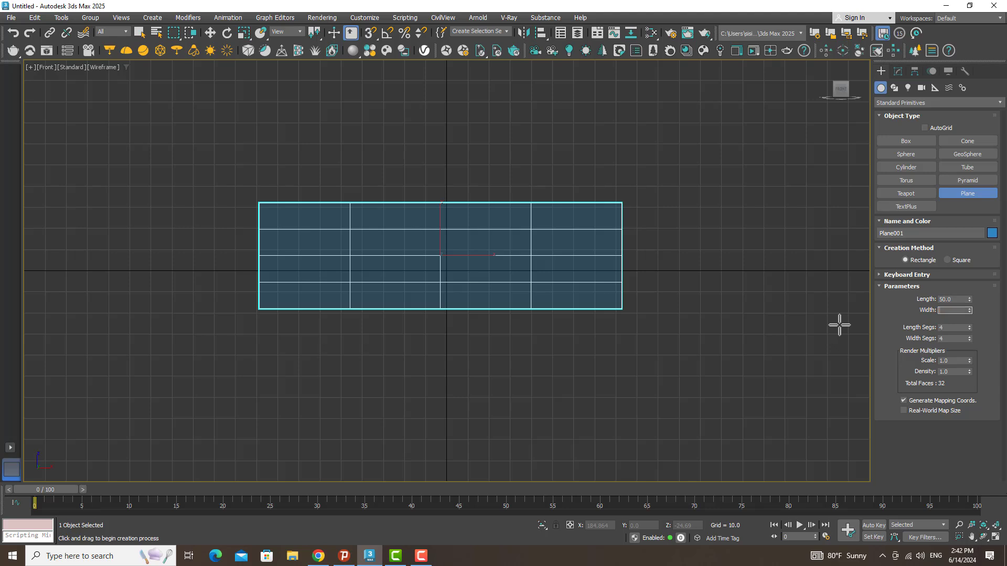
Set the plane's width to 50 and reduce both its length and width segments to 2
key("Return")
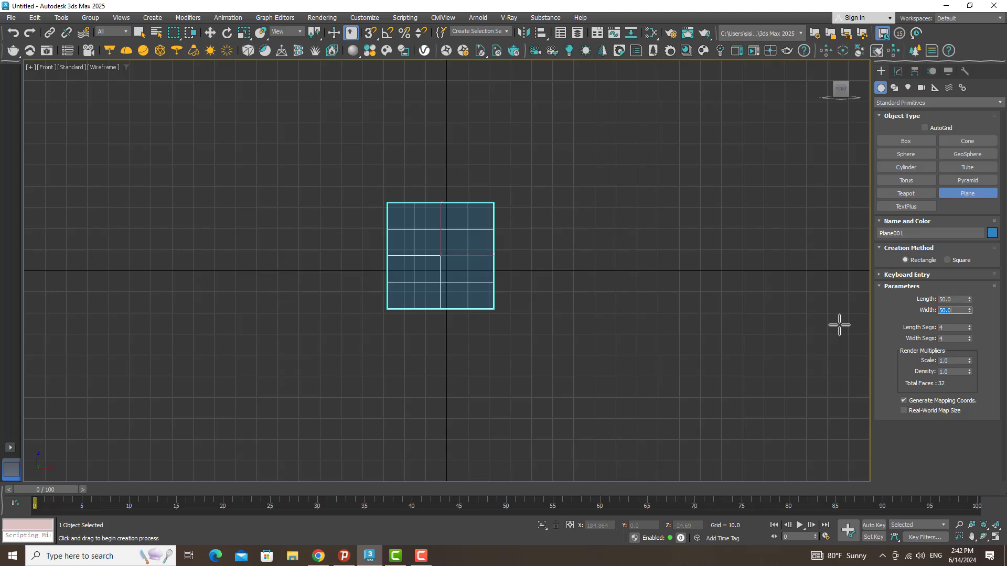
left_click(969, 329)
left_click(969, 329)
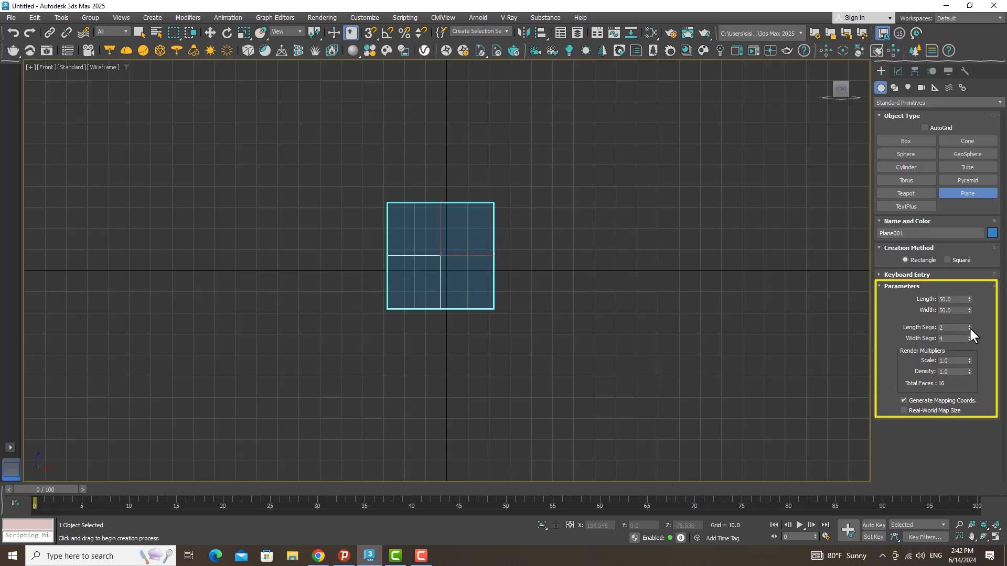
left_click(969, 340)
left_click(969, 340)
left_click(969, 340)
left_click(969, 337)
Convert the plane to an Editable Poly
scroll(475, 238, "up", 5)
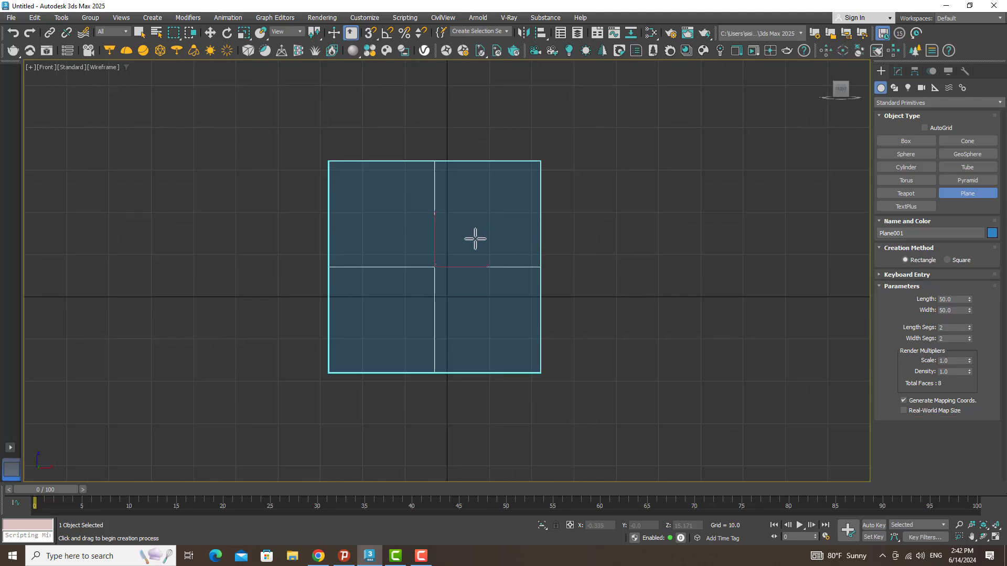
right_click(445, 233)
right_click(443, 235)
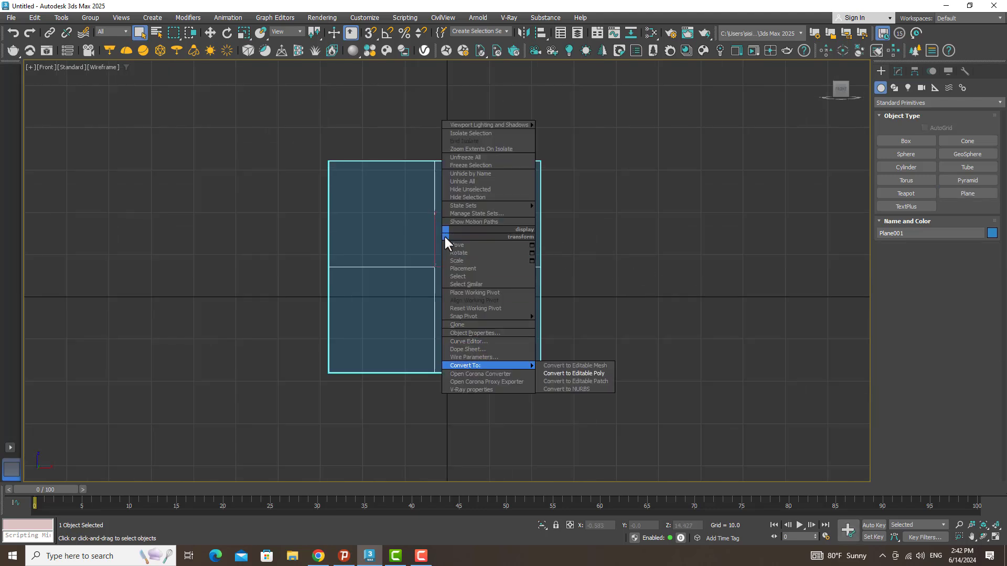
left_click(544, 371)
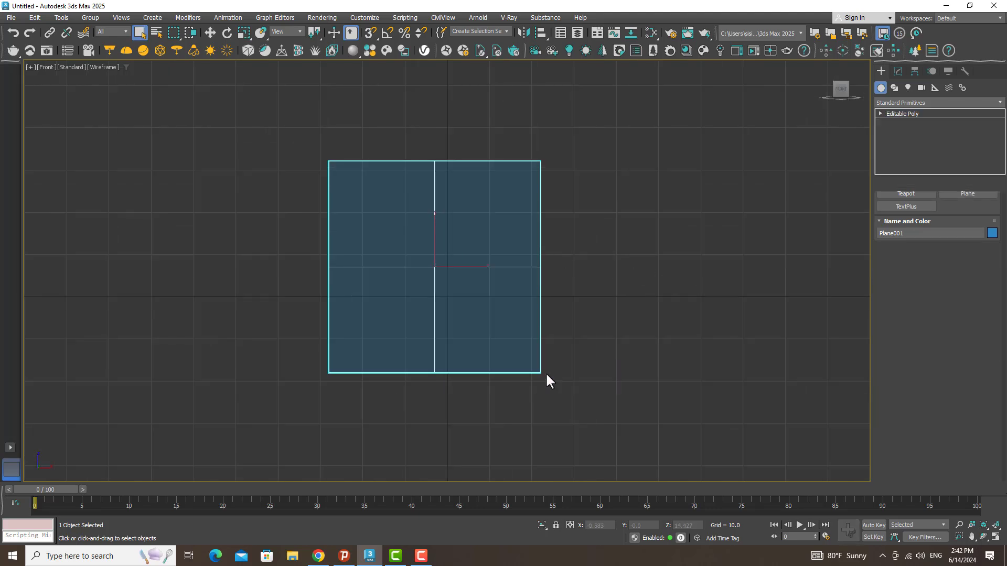
At vertex level, use Cut to add both corner-to-corner diagonals across the plane through its centre
scroll(988, 315, "up", 5)
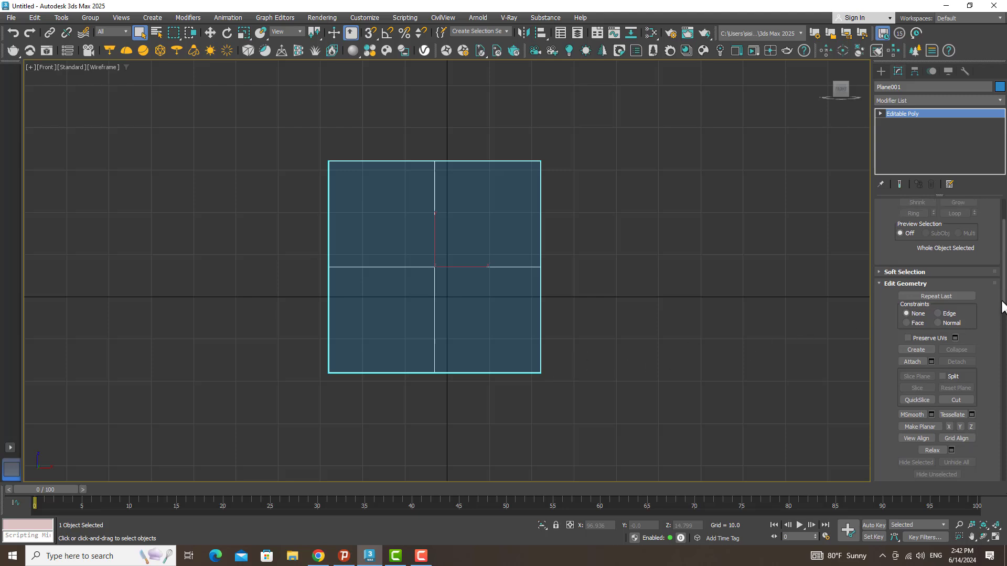
left_click(910, 217)
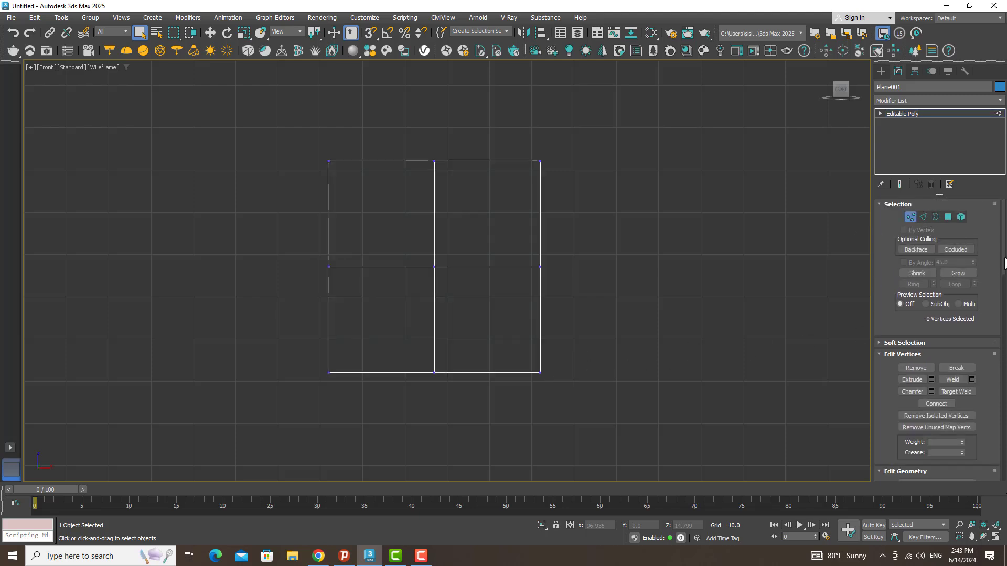
scroll(989, 325, "down", 10)
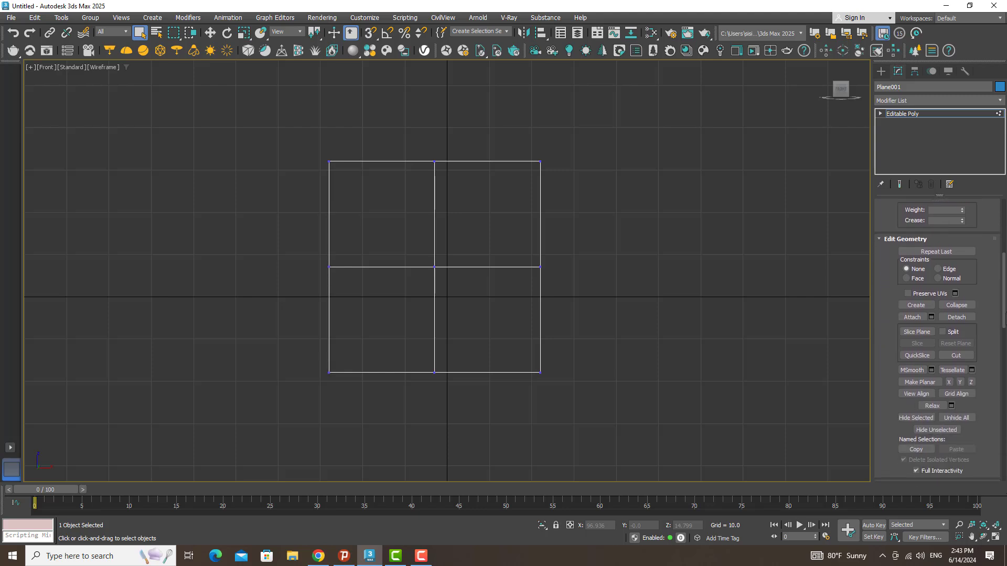
left_click(954, 313)
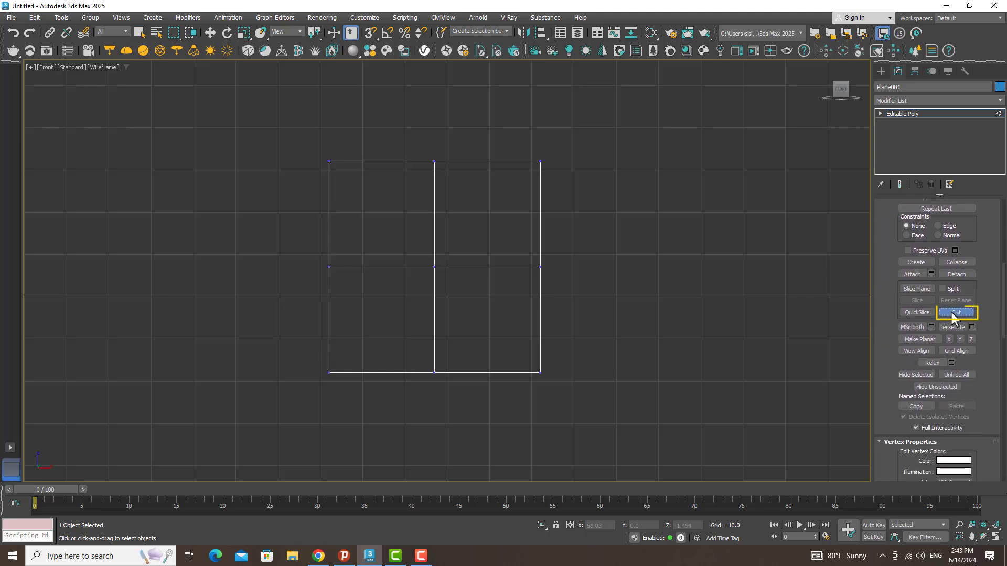
left_click(540, 161)
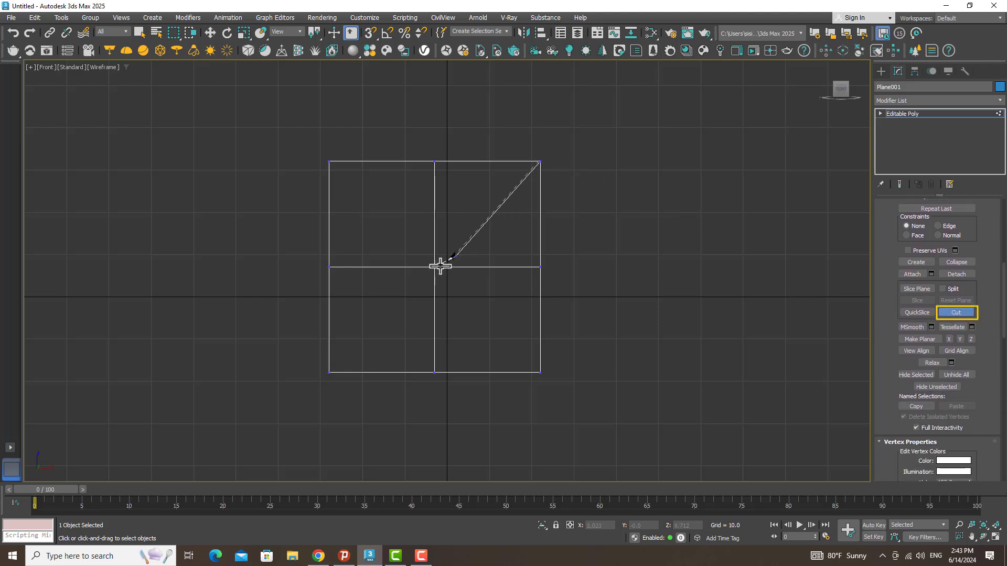
left_click(329, 372)
right_click(342, 181)
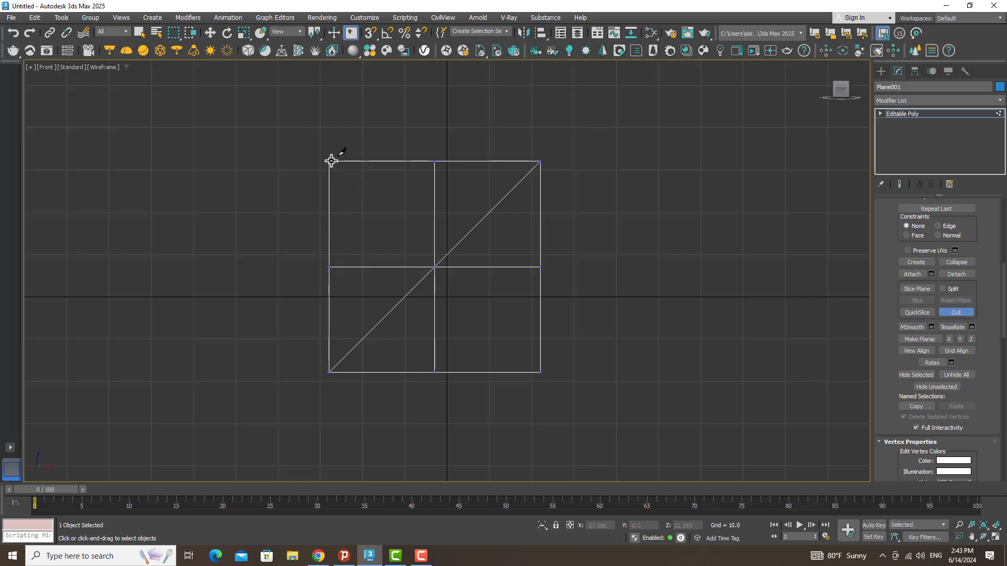
left_click(329, 162)
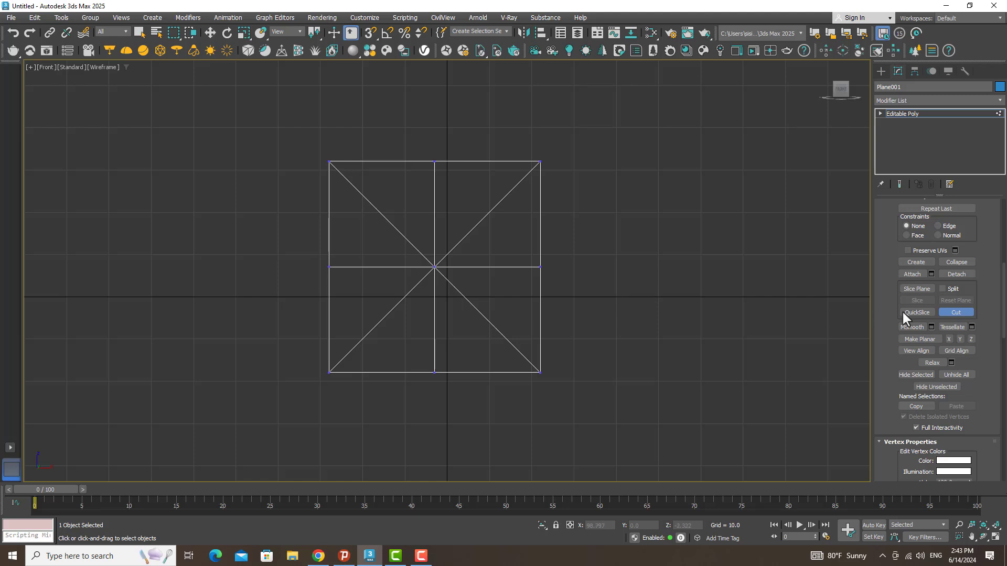
Select all of the plane's polygons and inset them as a group by 1.0
key("4")
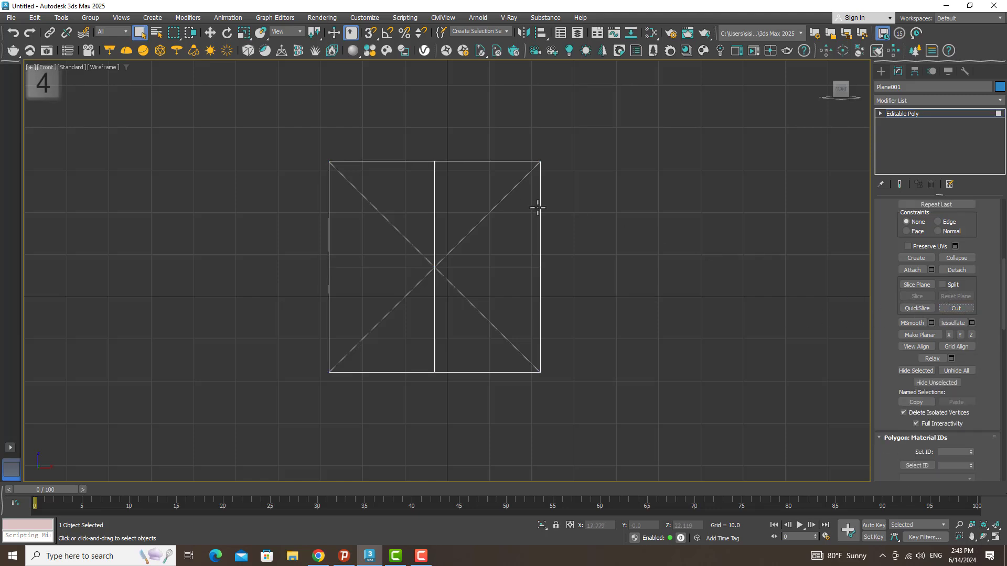
left_click(506, 196)
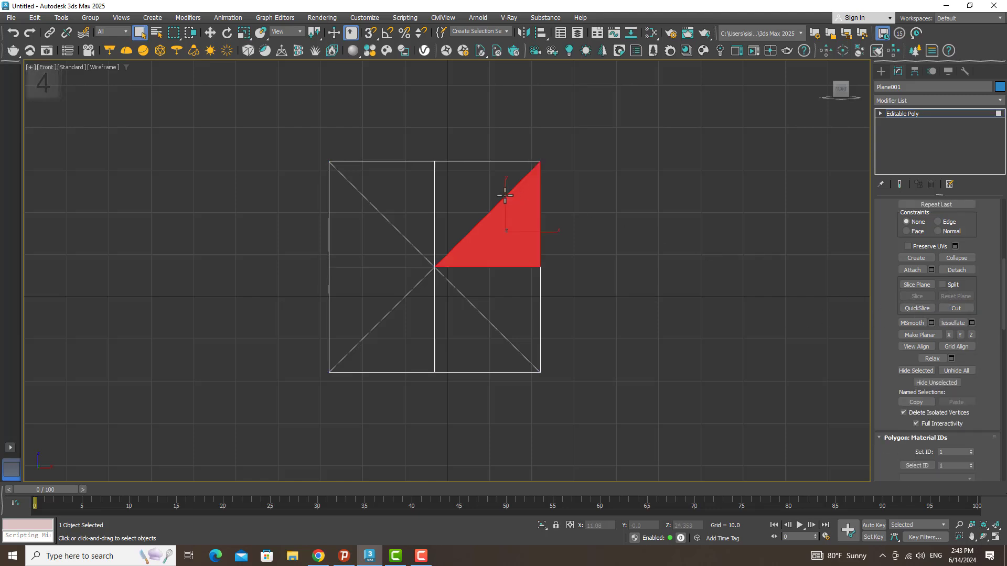
key("ctrl+a")
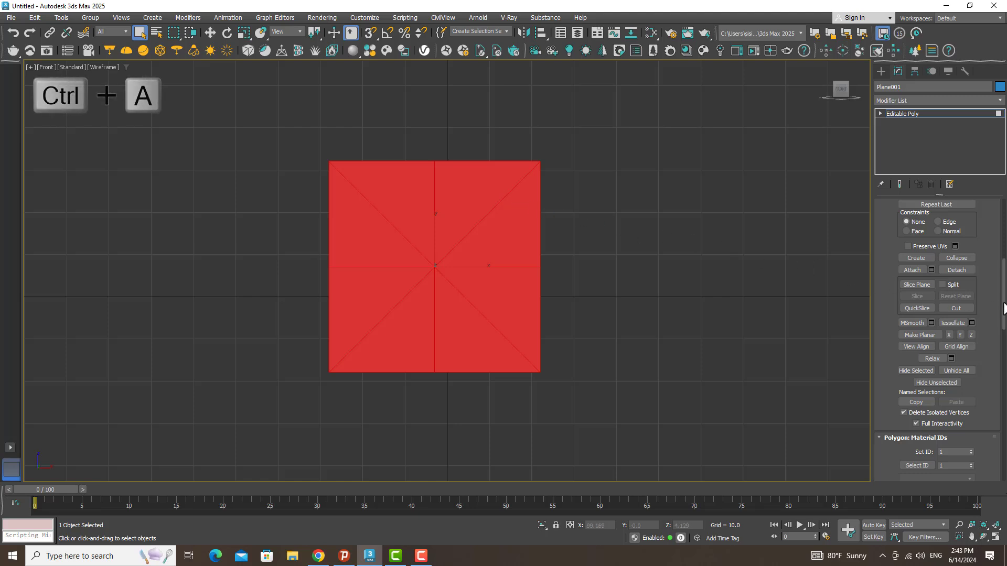
left_click_drag(1003, 302, 1003, 263)
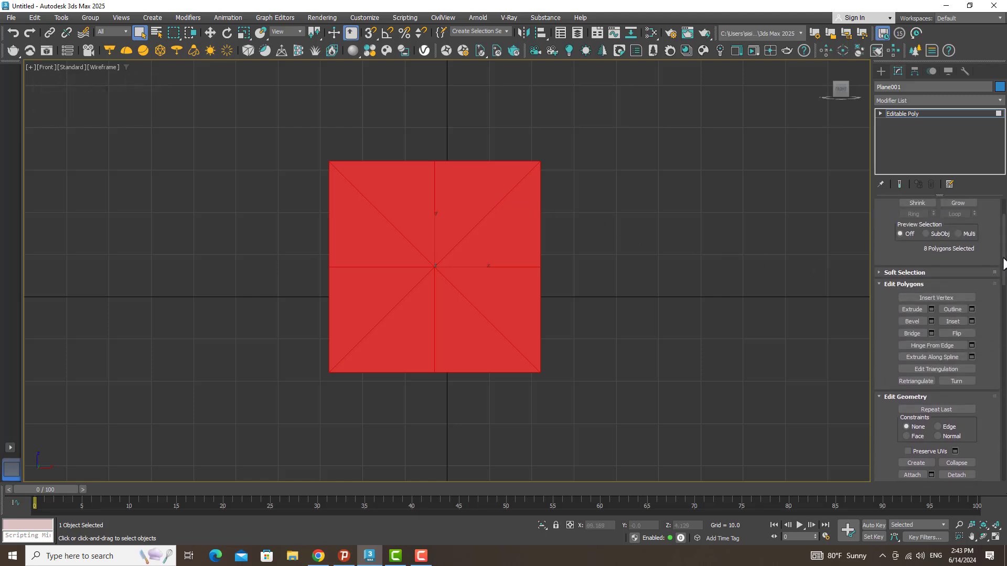
left_click(971, 321)
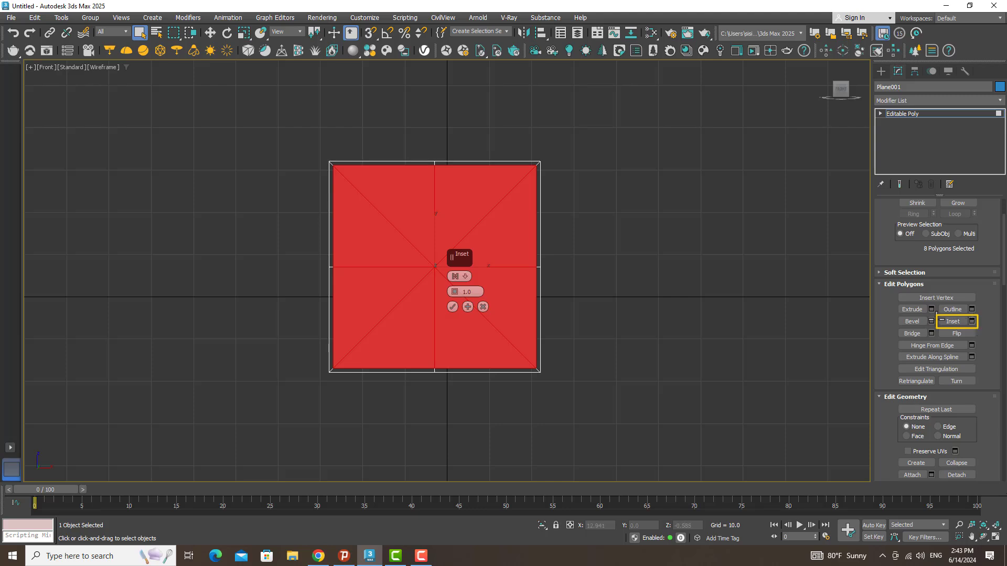
left_click(452, 306)
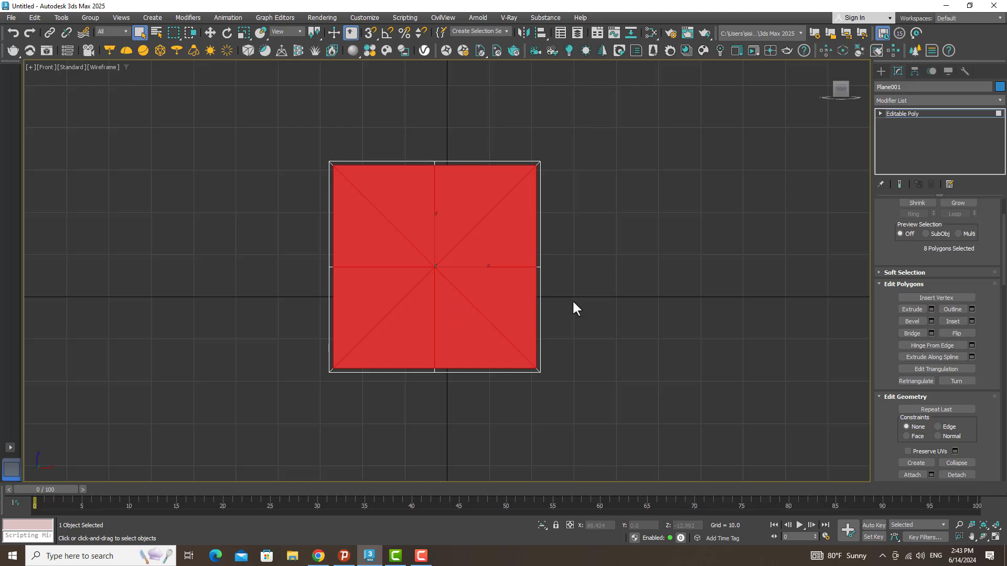
Tessellate the selected inset polygons by Face
left_click_drag(1003, 277, 999, 321)
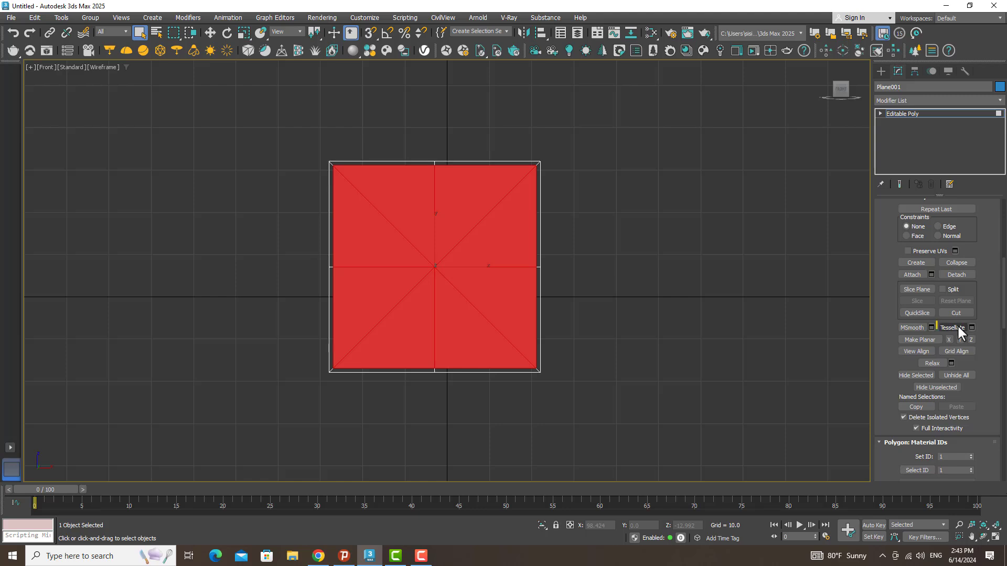
left_click(971, 329)
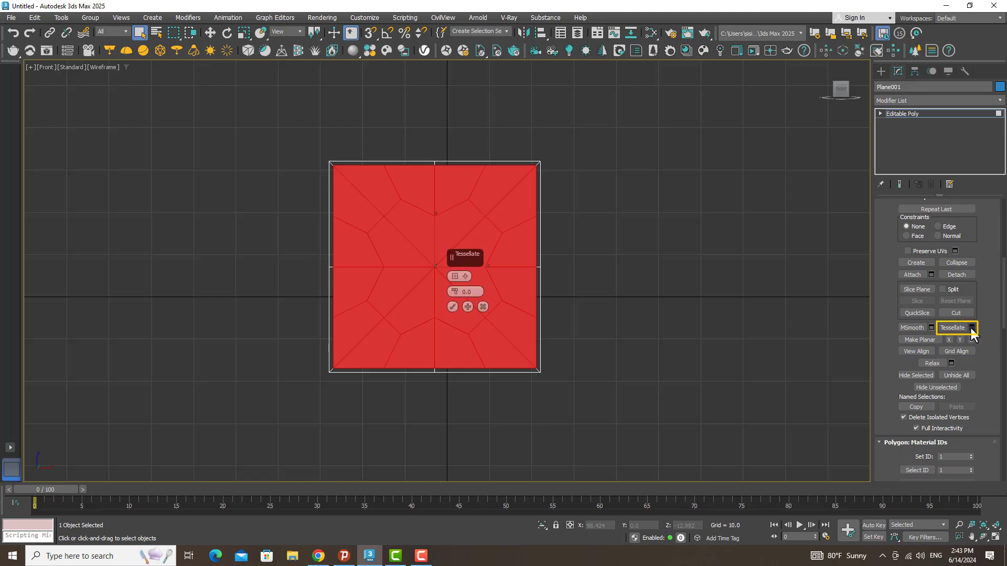
mouse_move(466, 278)
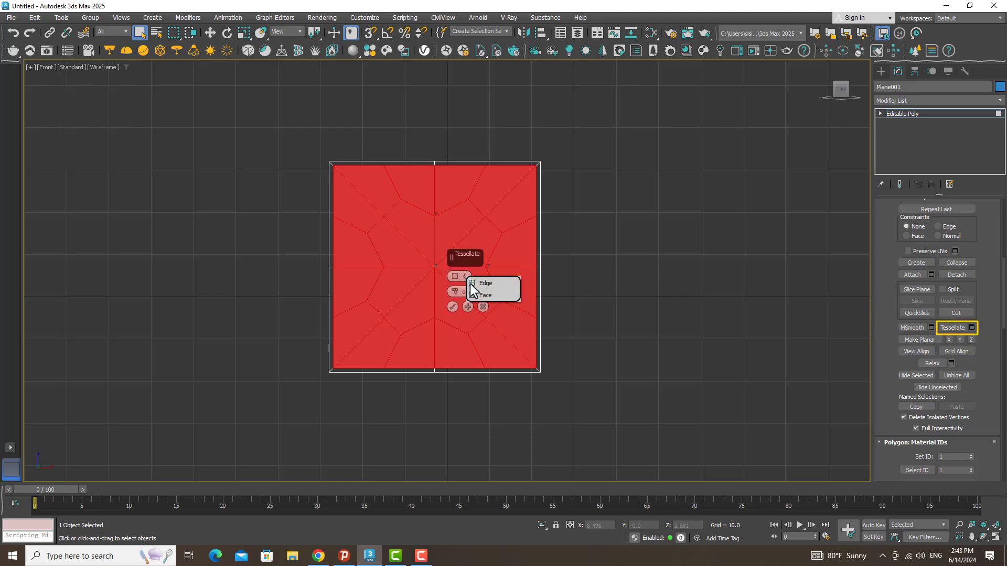
left_click(477, 294)
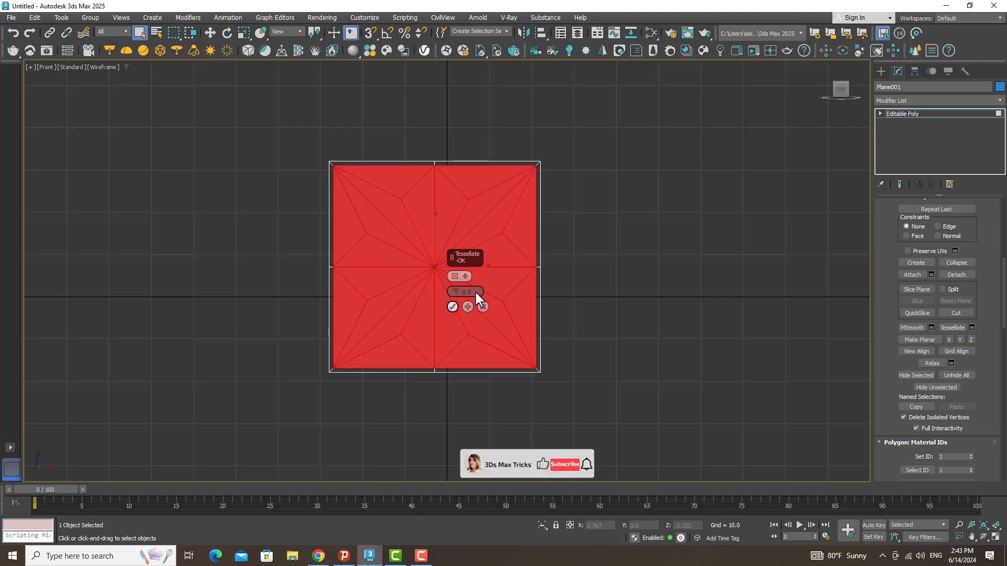
left_click(452, 306)
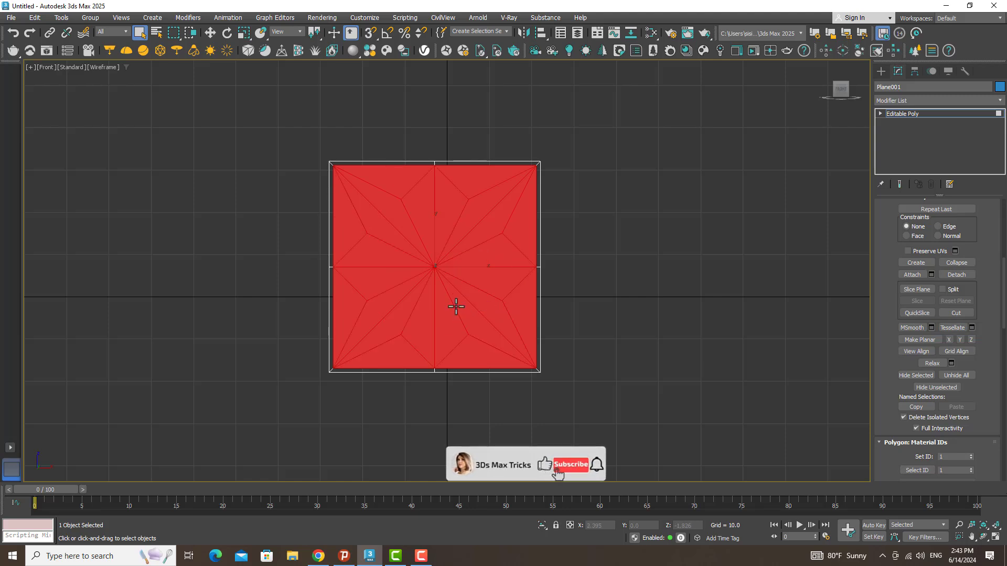
At vertex level, select the vertices in the middle of the tessellated triangles around the plane's centre
key("1")
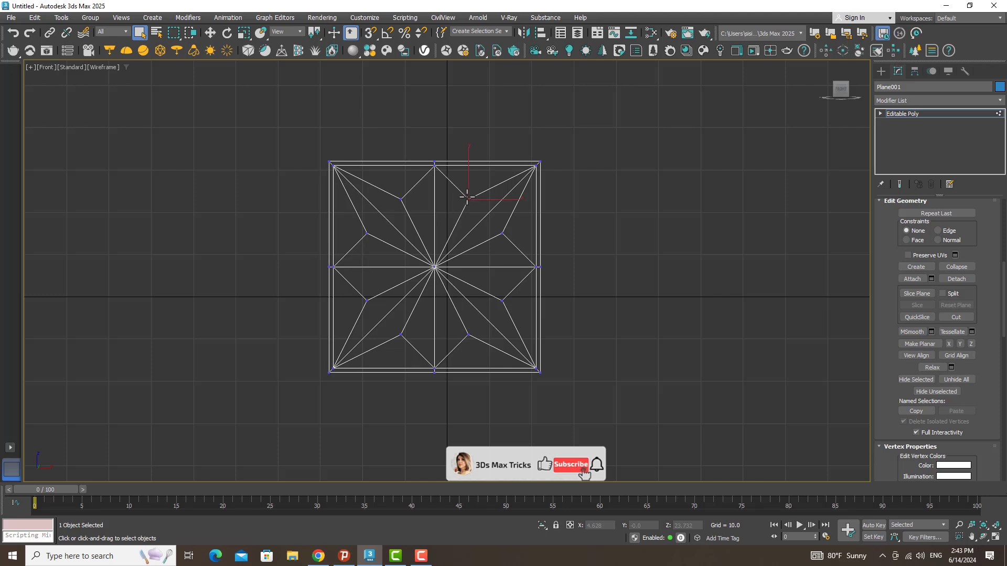
left_click(401, 200, "ctrl")
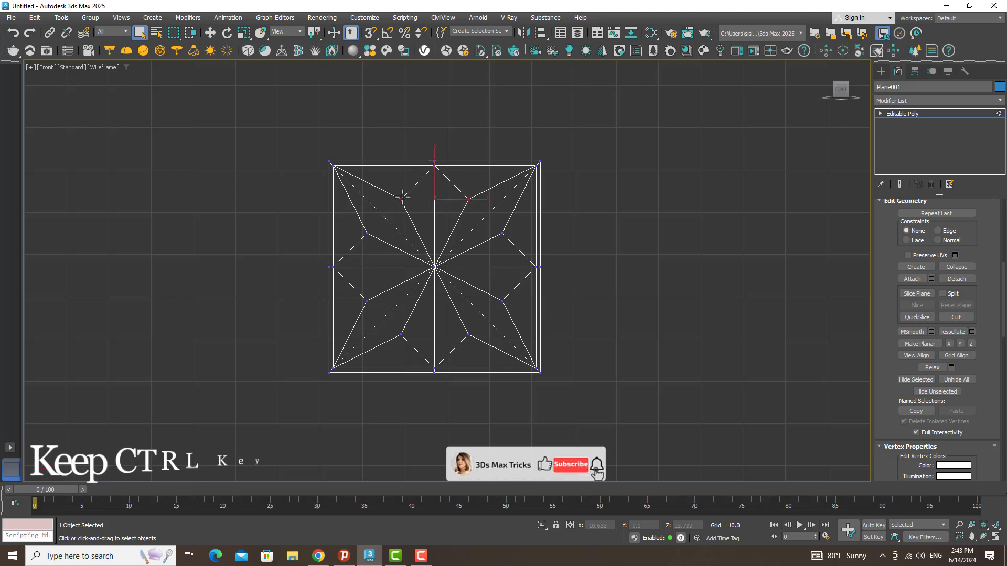
left_click(366, 301, "ctrl")
left_click(401, 334, "ctrl")
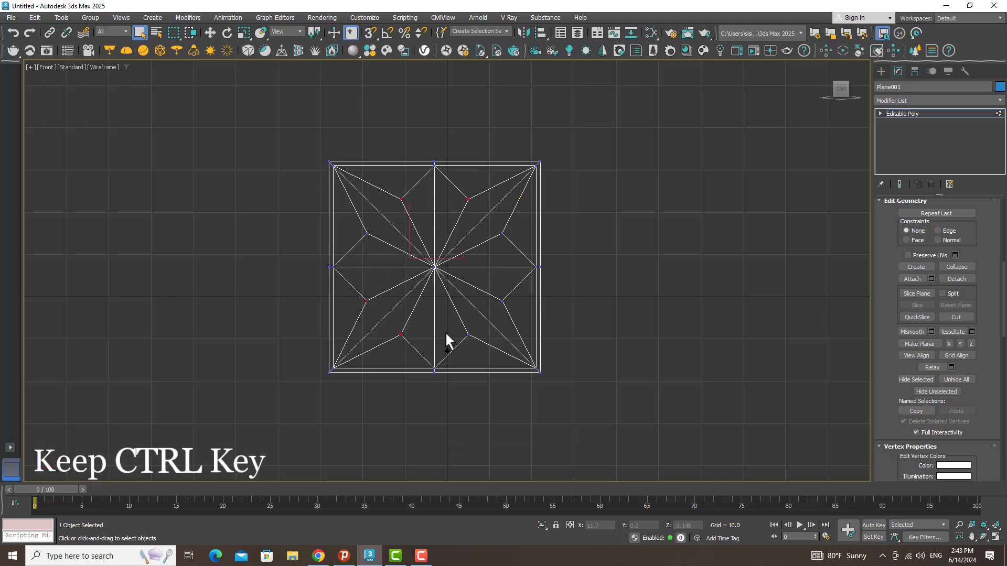
left_click(469, 335, "ctrl")
left_click(502, 301, "ctrl")
left_click(502, 233, "ctrl")
Activate Move and display the plane shaded with edged faces in an angled orthographic view
key("w")
middle_click_drag(505, 243, 514, 333, "alt")
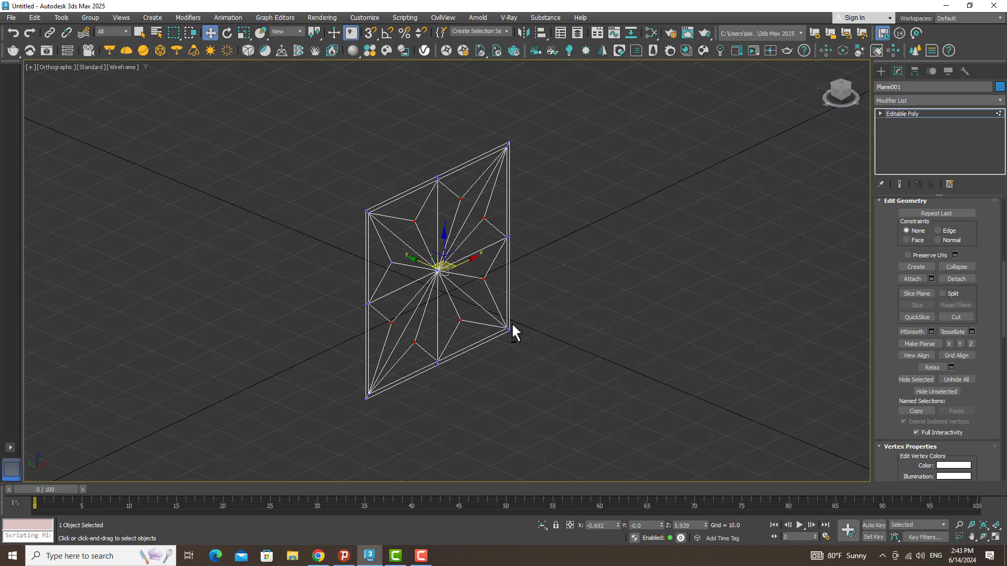
key("F3")
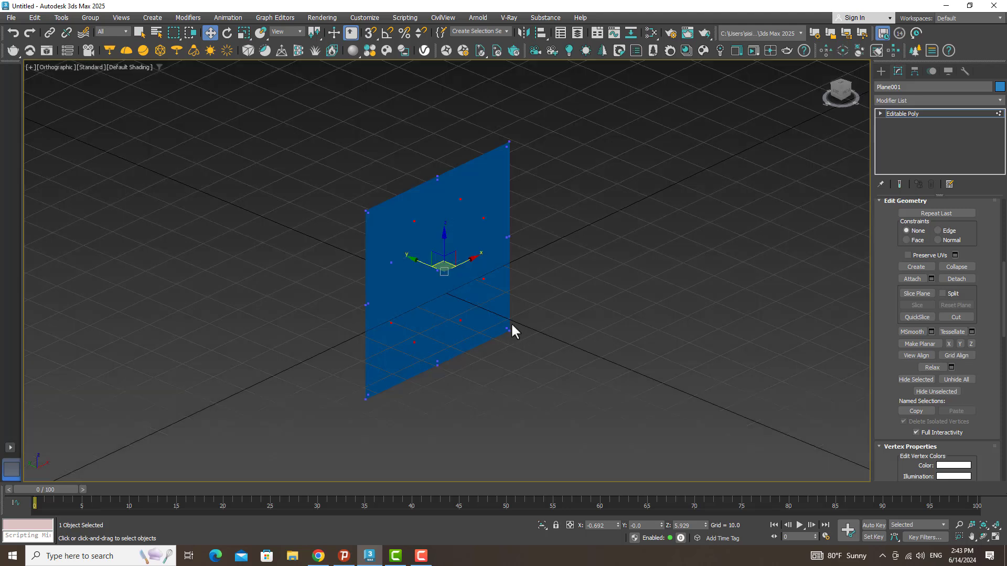
key("F4")
scroll(467, 290, "up", 3)
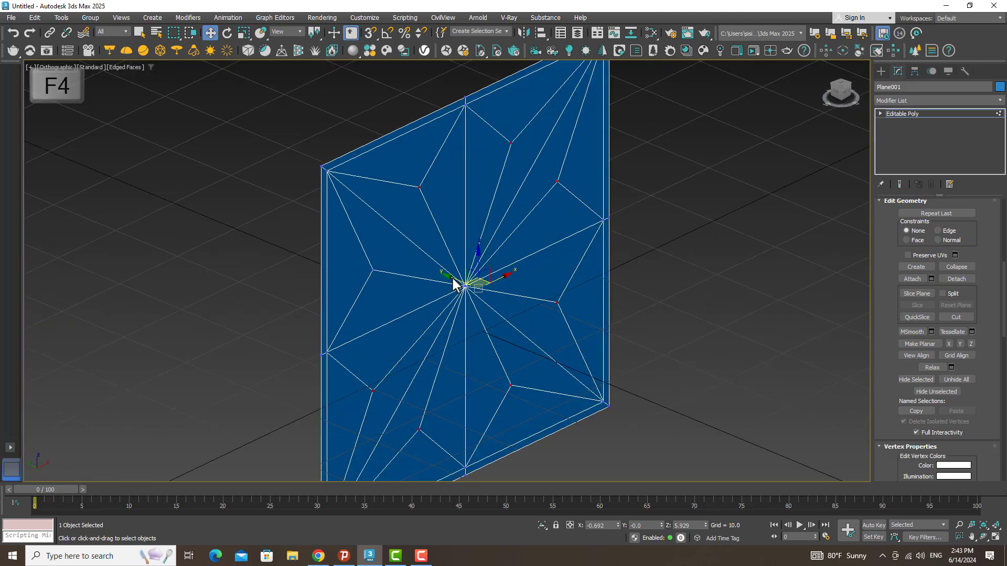
Complete the selection with the remaining triangle-centre vertex and move all eight vertices about 2.63 units along negative Y
left_click_drag(452, 279, 374, 278)
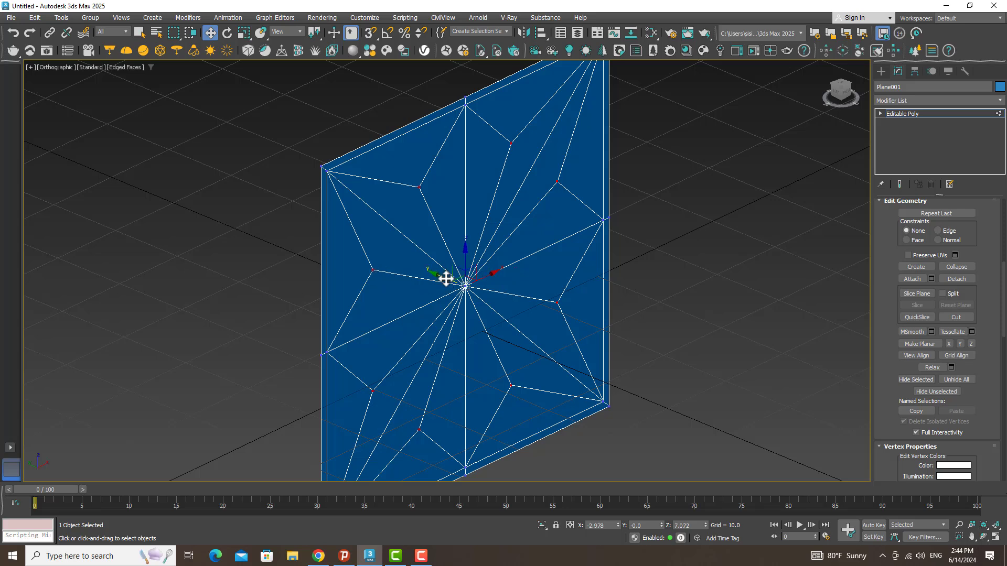
left_click_drag(445, 279, 462, 284)
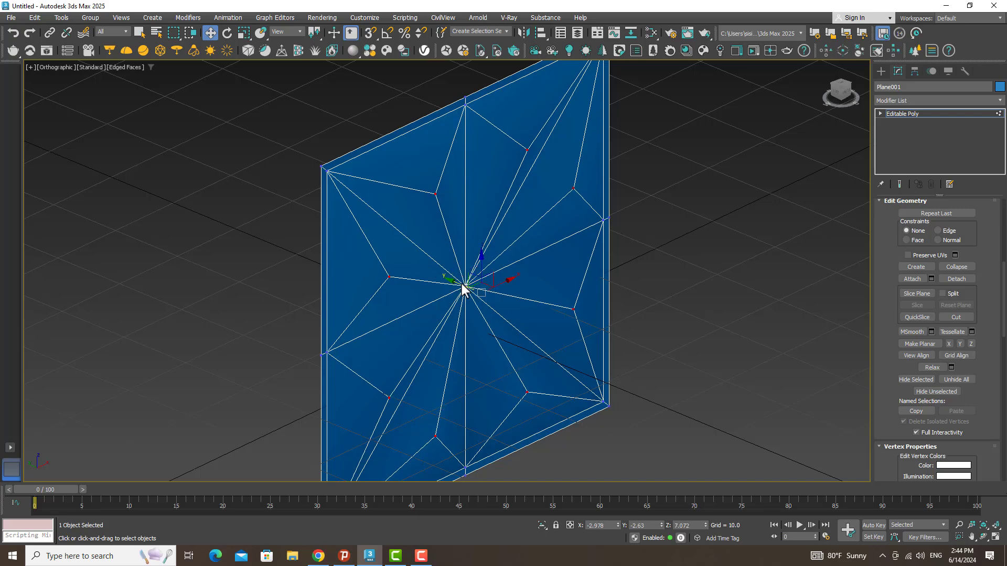
middle_click_drag(463, 286, 418, 288, "alt")
Hide the grid, clear all smoothing groups from the selected inset polygons, and leave polygon level
key("g")
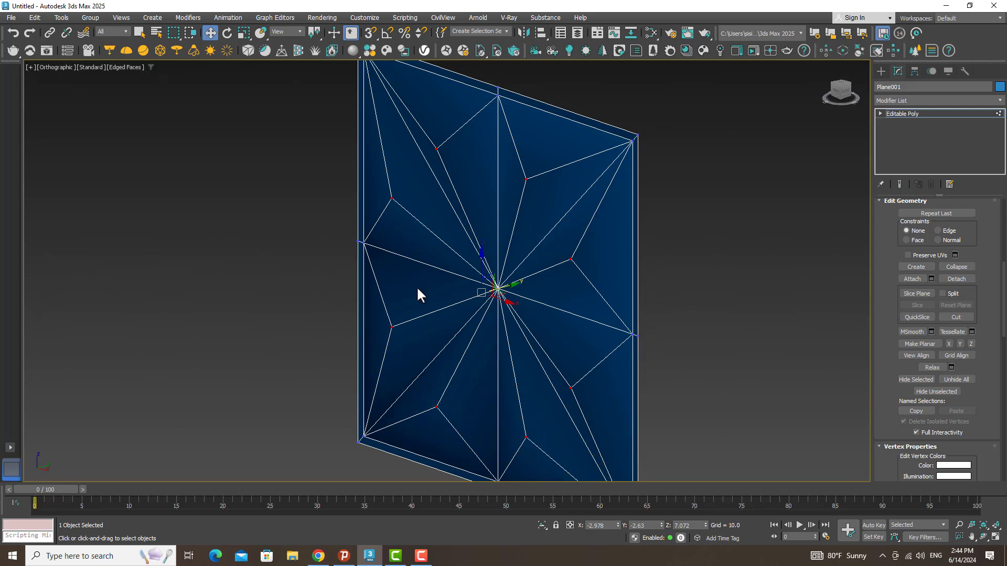
key("4")
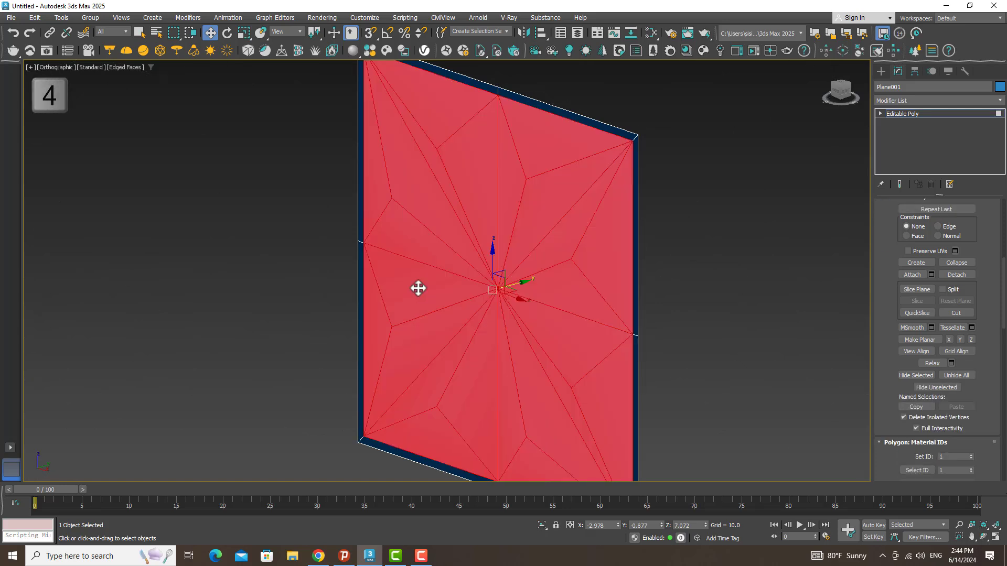
scroll(999, 286, "down", 5)
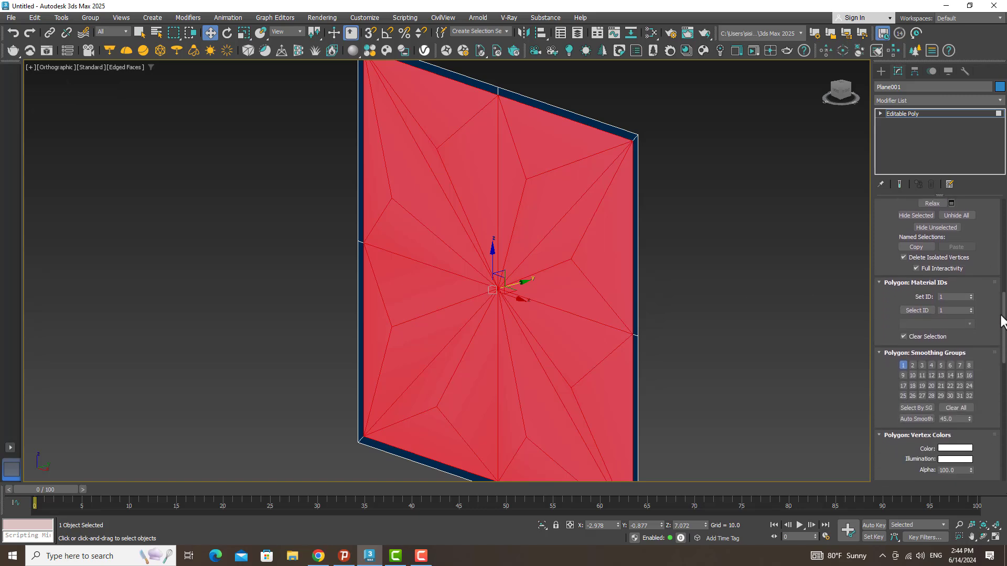
middle_click_drag(949, 323, 638, 364, "alt")
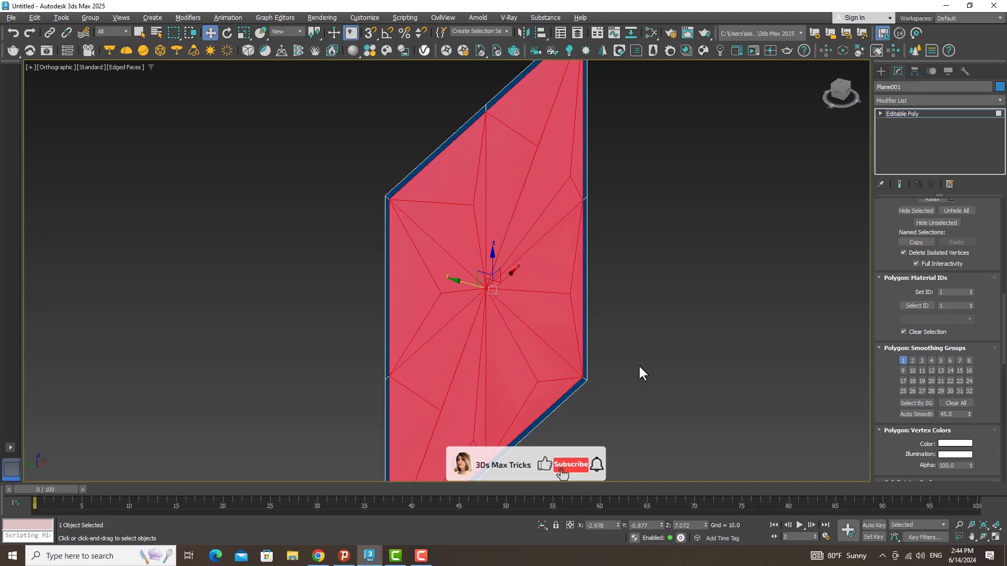
left_click(951, 402)
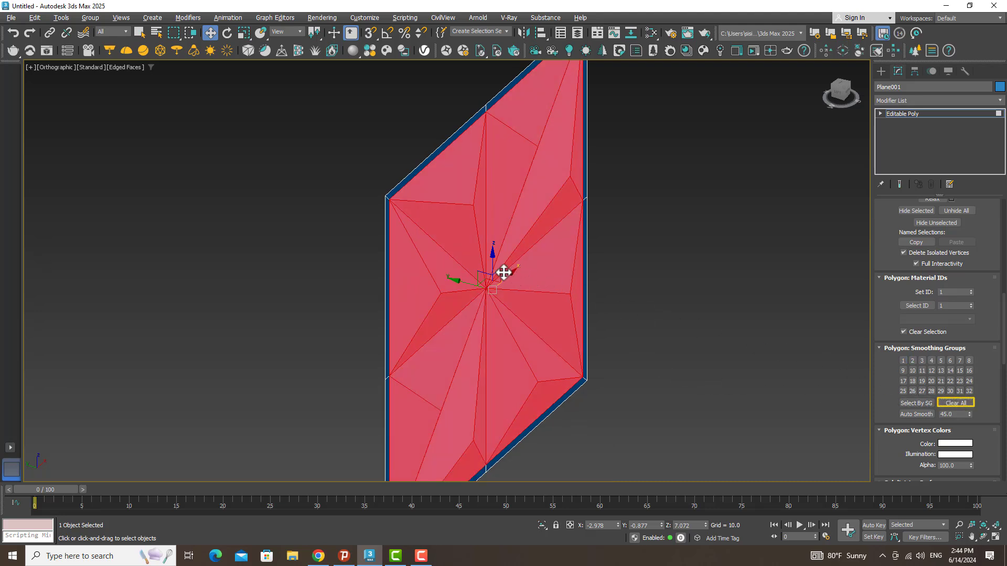
key("4")
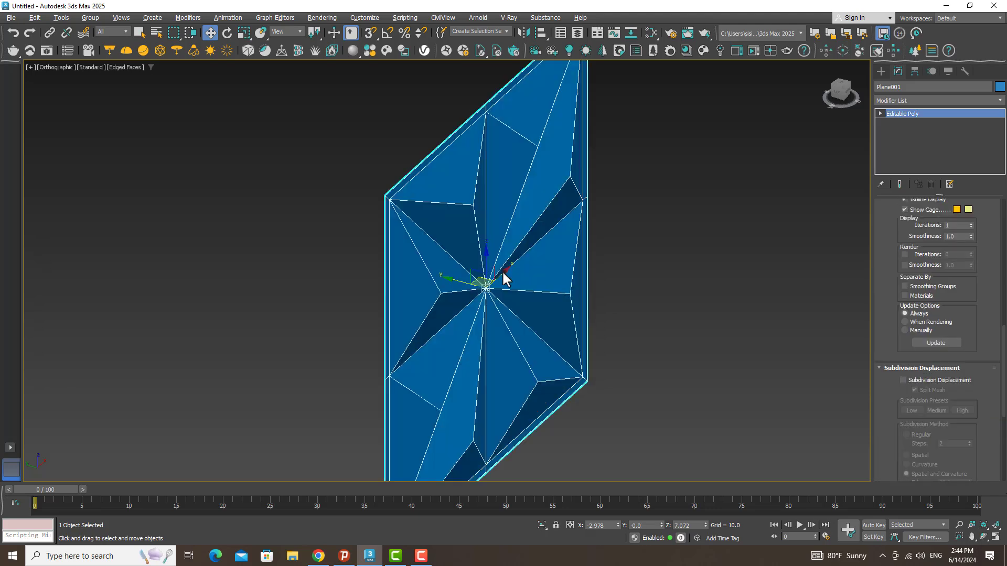
Add an Array modifier to the faceted panel
left_click(999, 100)
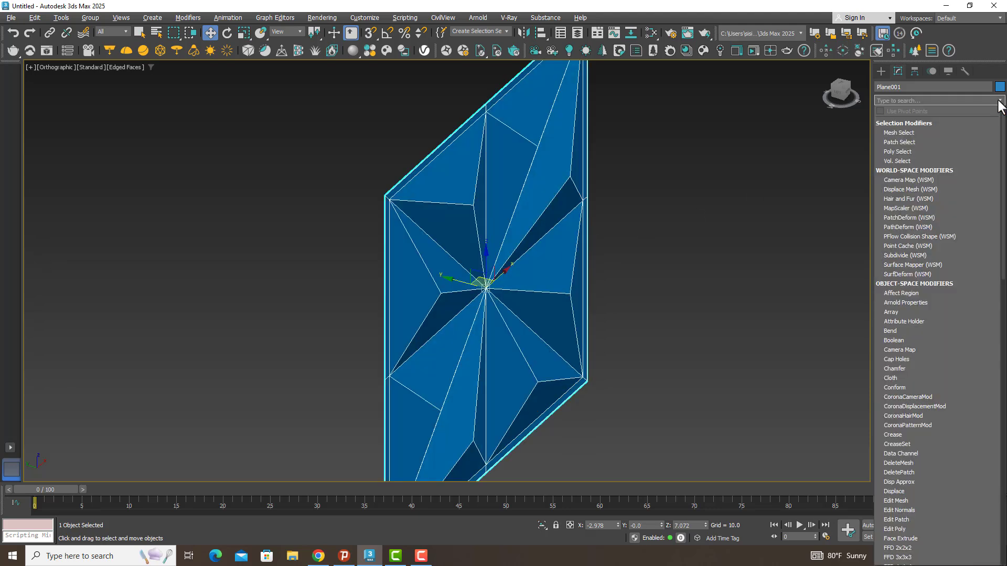
type("ar")
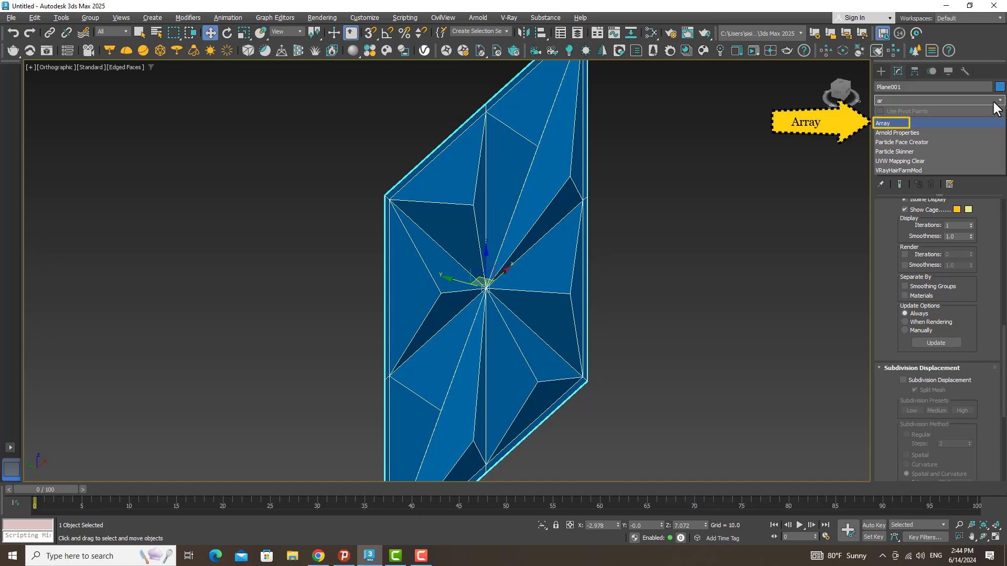
left_click(941, 124)
mouse_move(653, 259)
middle_mouse_down()
mouse_move(398, 315)
mouse_move(317, 357)
middle_mouse_up()
scroll(443, 309, "down", 3)
scroll(417, 357, "down", 5)
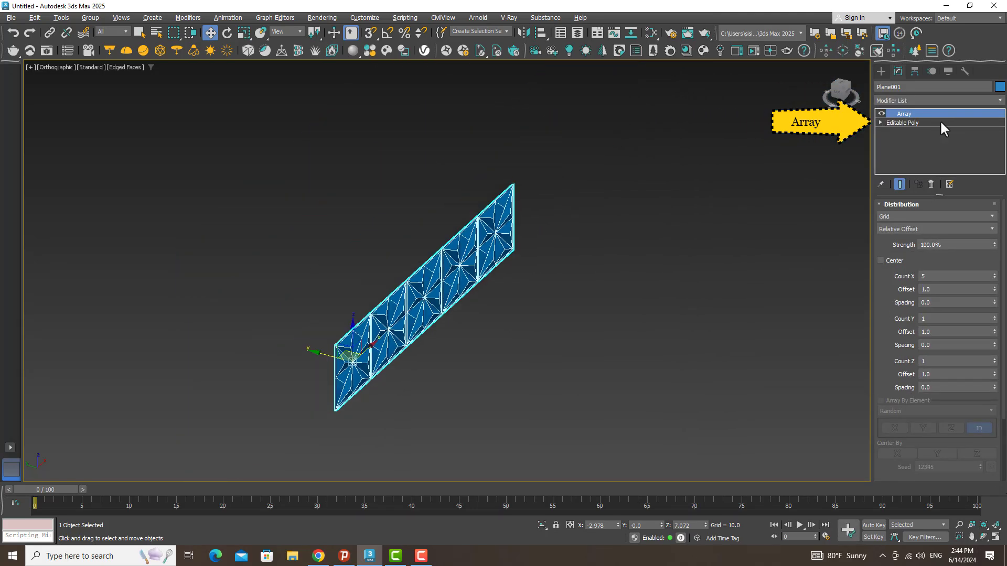
Set the panel array's Count X to 10 and Count Y to 10
mouse_move(416, 357)
middle_mouse_down("alt")
mouse_move(401, 336)
mouse_move(404, 344)
middle_mouse_up("alt")
left_click(924, 277)
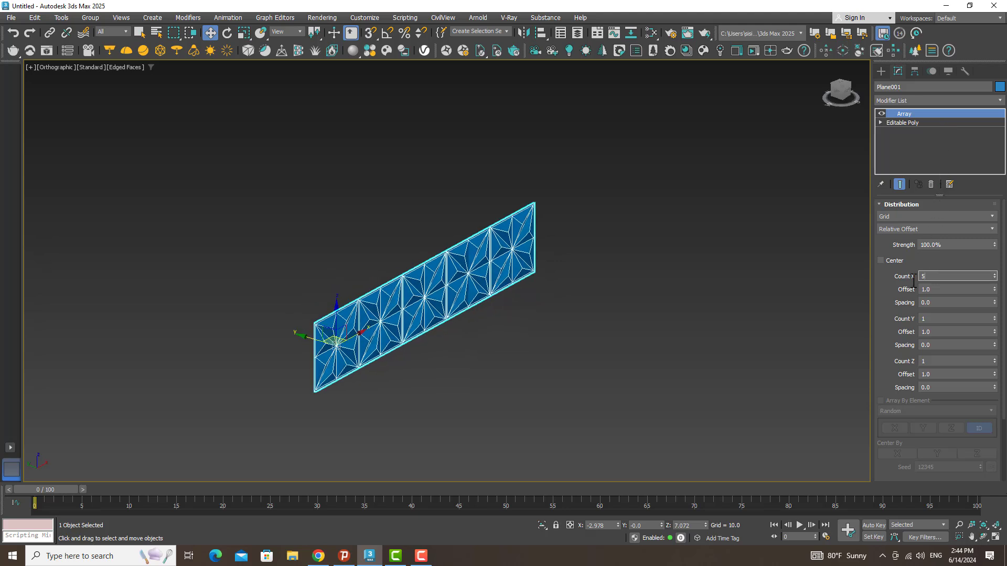
type("10")
key("Return")
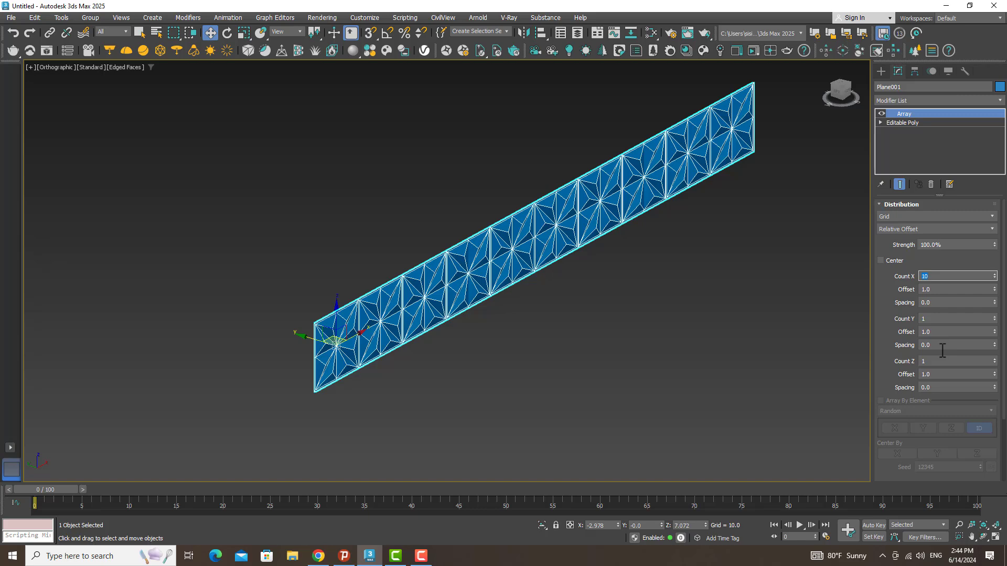
left_click(930, 320)
type("10")
key("Return")
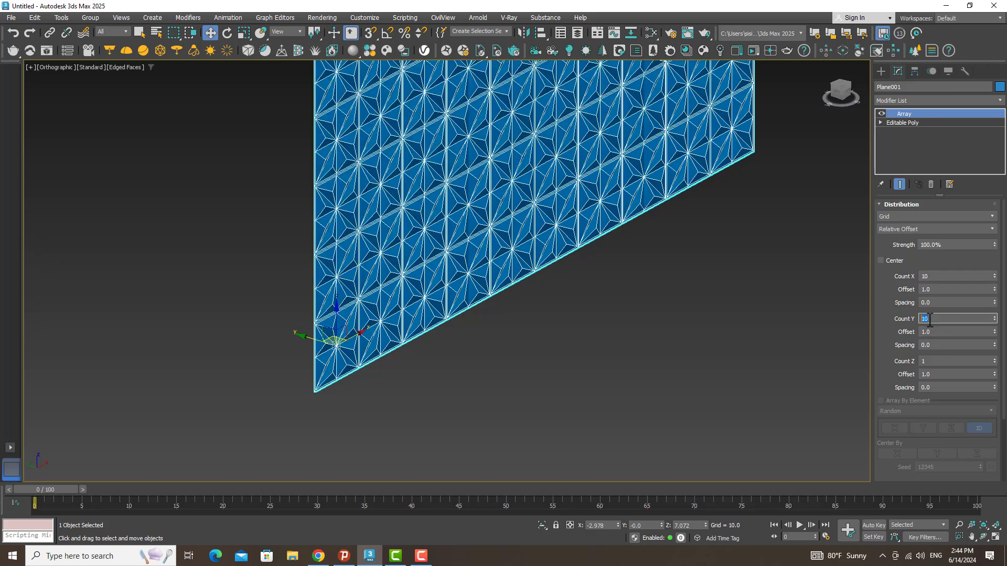
scroll(693, 266, "down", 4)
middle_click_drag(694, 267, 649, 374)
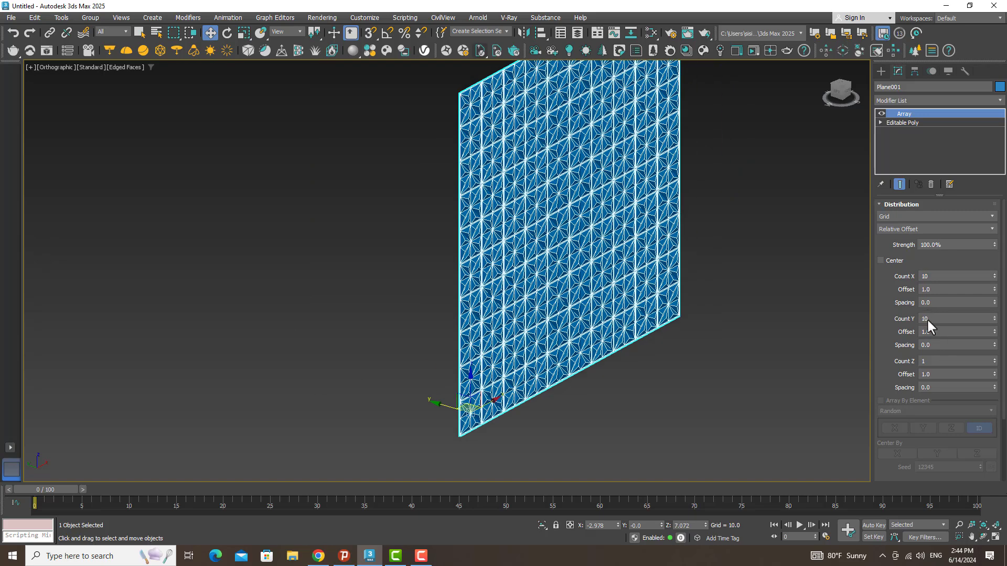
scroll(541, 252, "up", 6)
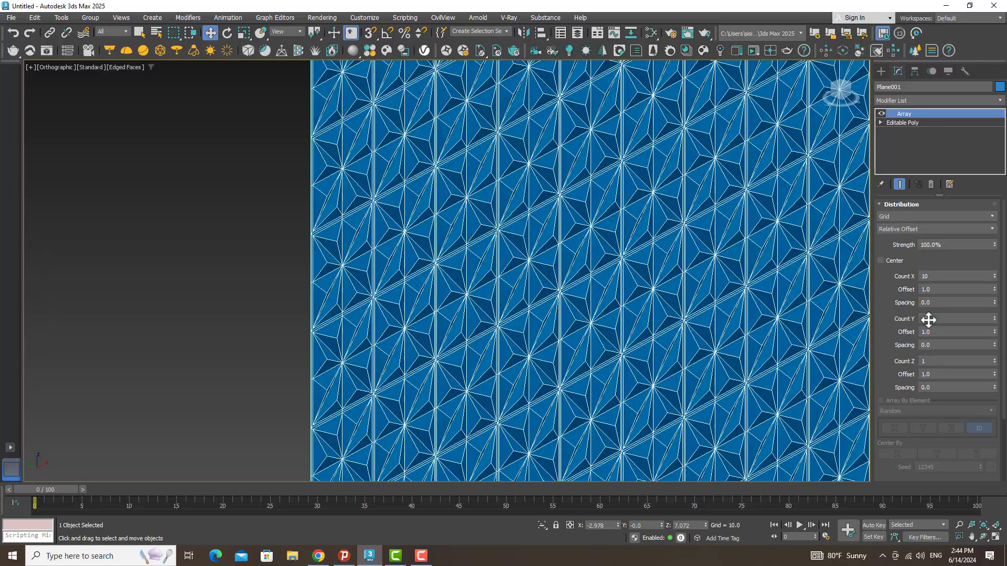
scroll(613, 304, "down", 4)
middle_click_drag(865, 321, 579, 339, "alt")
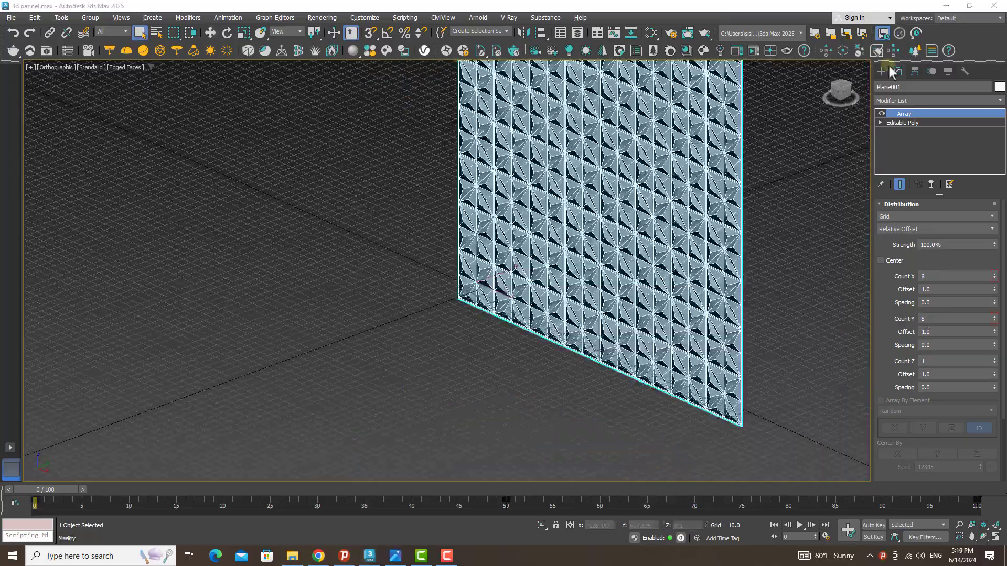
Create a U-Type Stair in front of the panel wall, with both flights about 290 long, offset about 138 and overall rise about 267
left_click(881, 71)
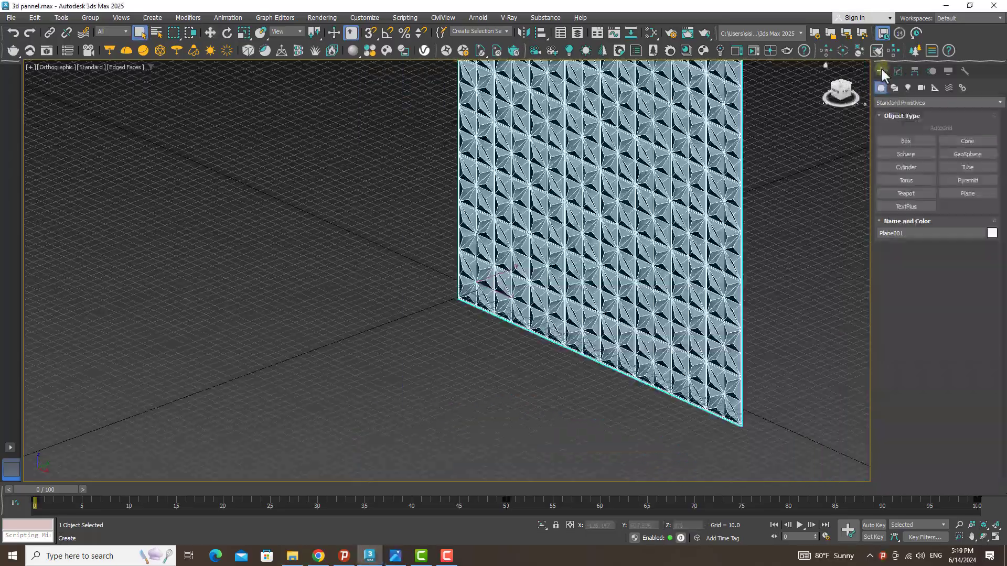
left_click(880, 103)
left_click(891, 226)
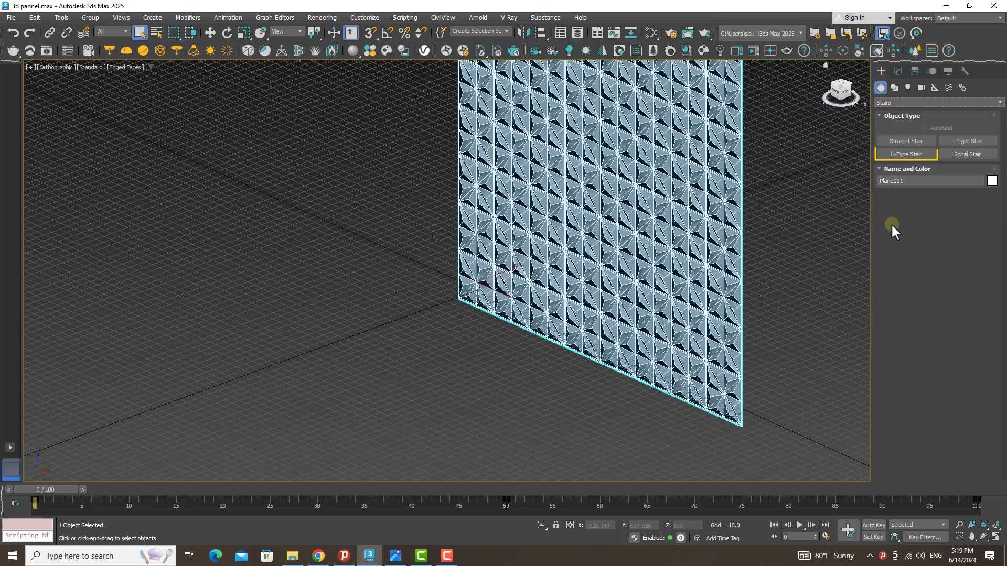
left_click(909, 155)
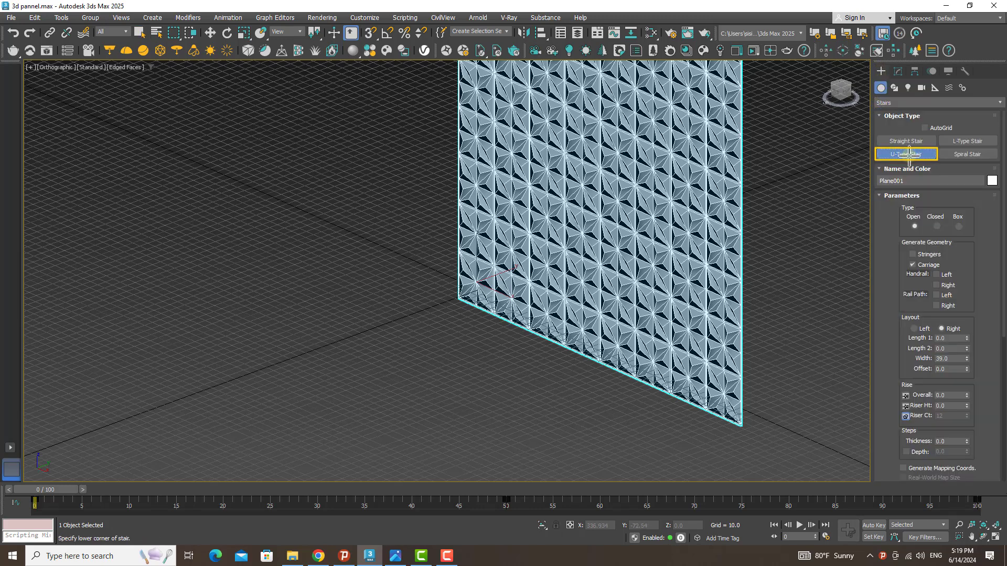
scroll(639, 388, "down", 2)
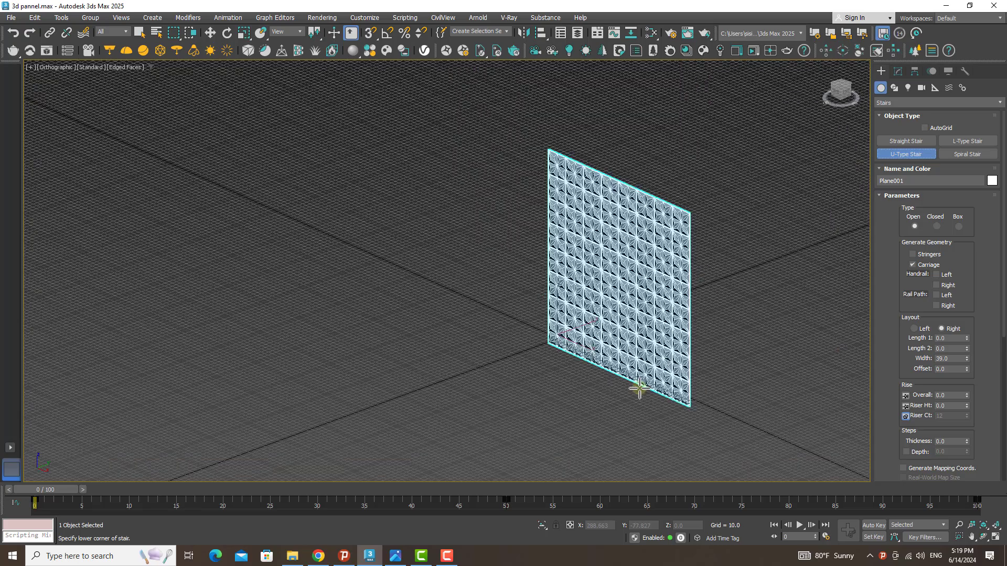
scroll(639, 388, "up", 4)
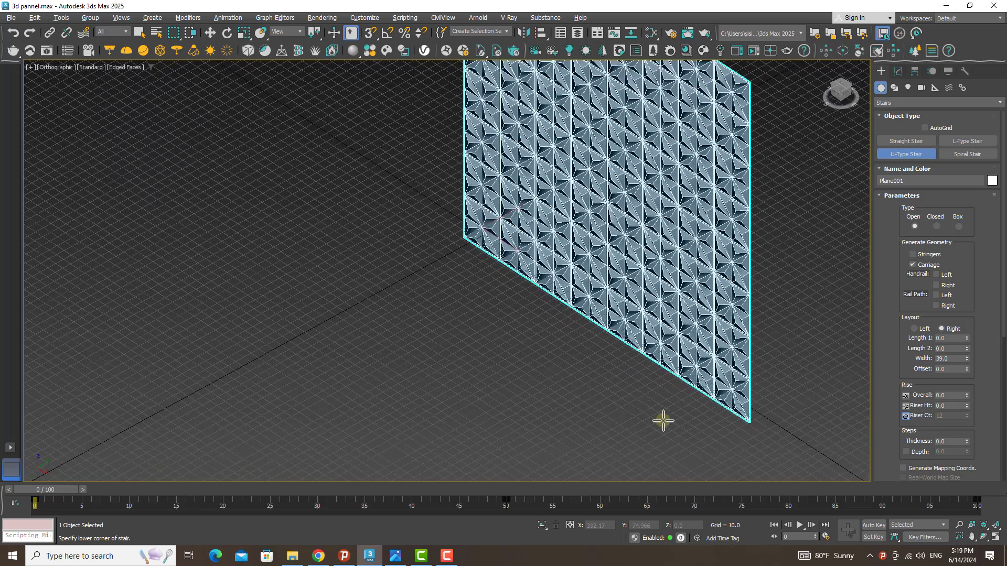
left_click_drag(663, 421, 470, 282)
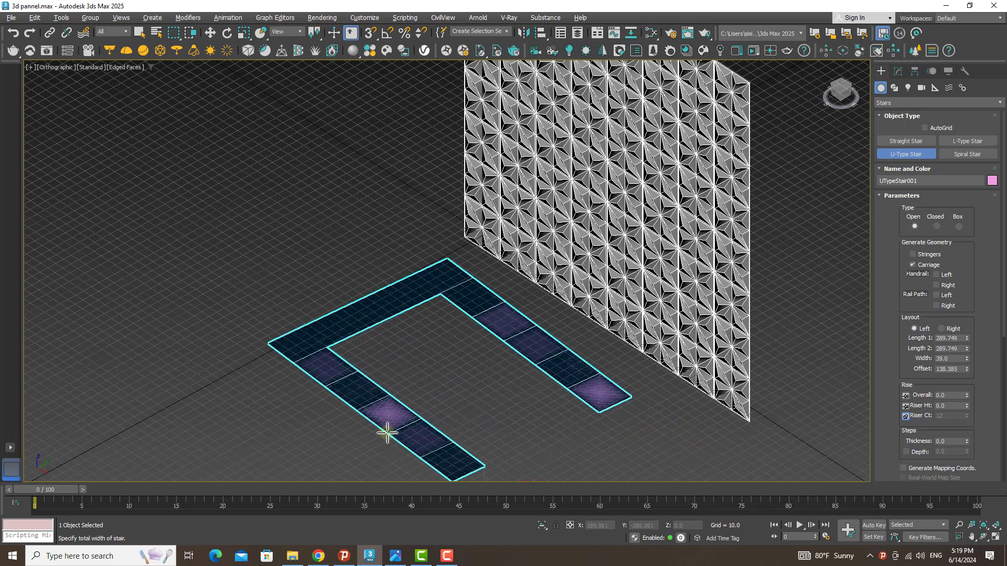
left_click(386, 427)
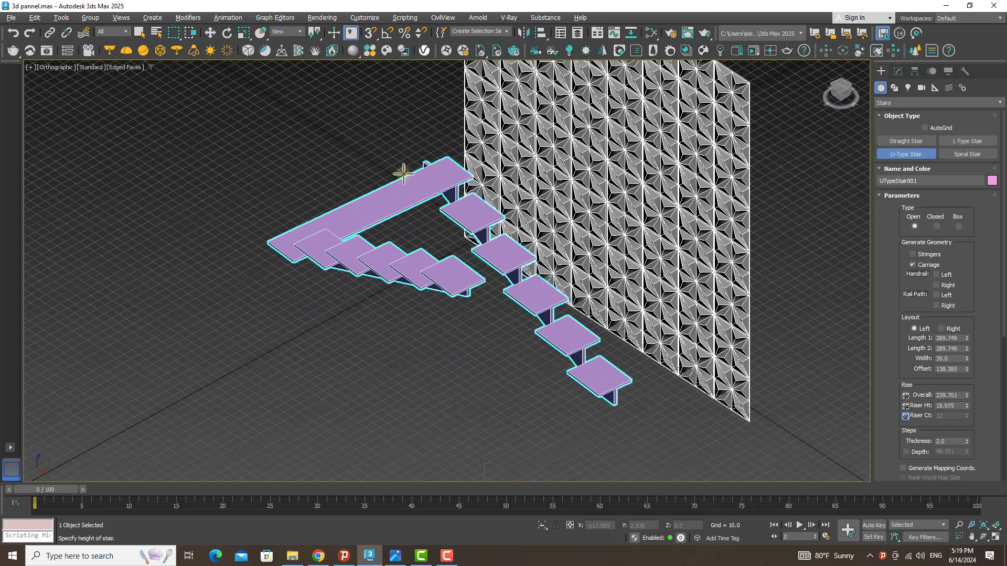
left_click(408, 151)
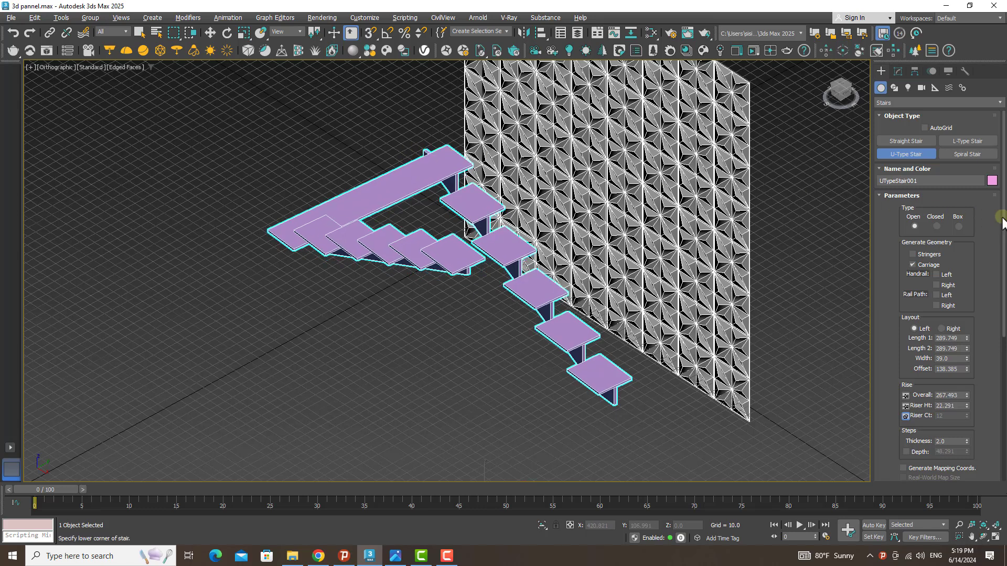
Change the stair type to Closed and set its width to 120
scroll(1002, 220, "down", 2)
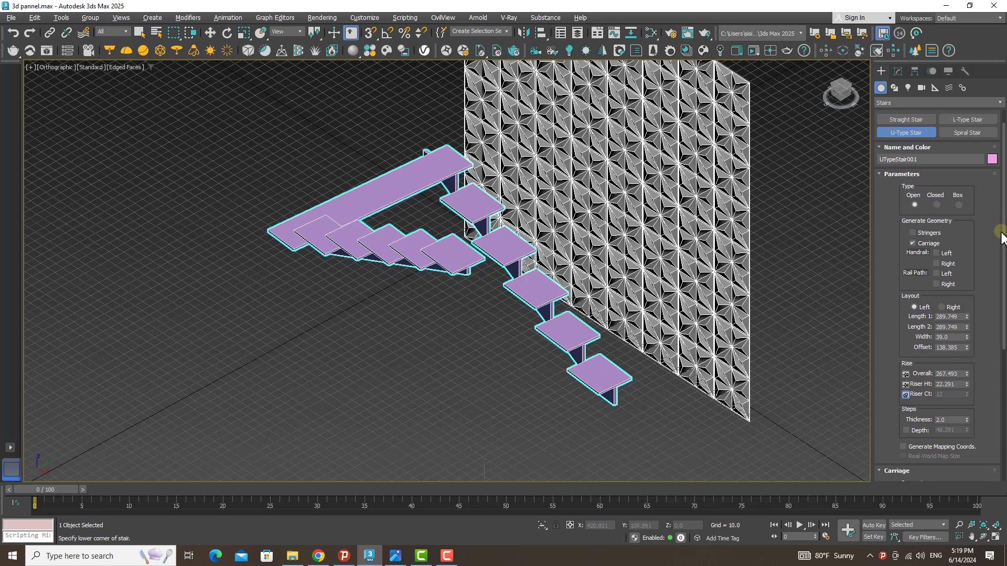
left_click(936, 194)
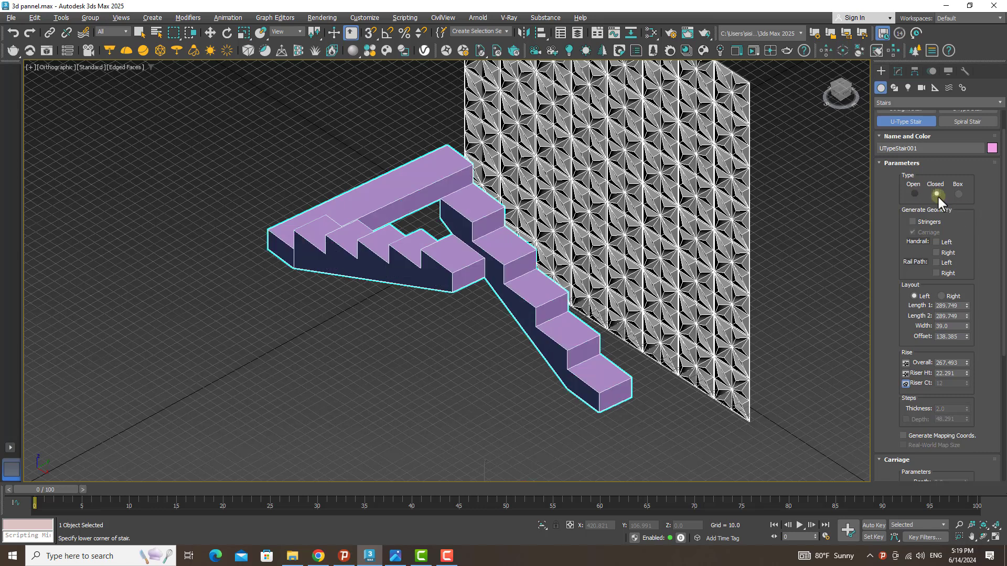
double_click(942, 326)
type("120")
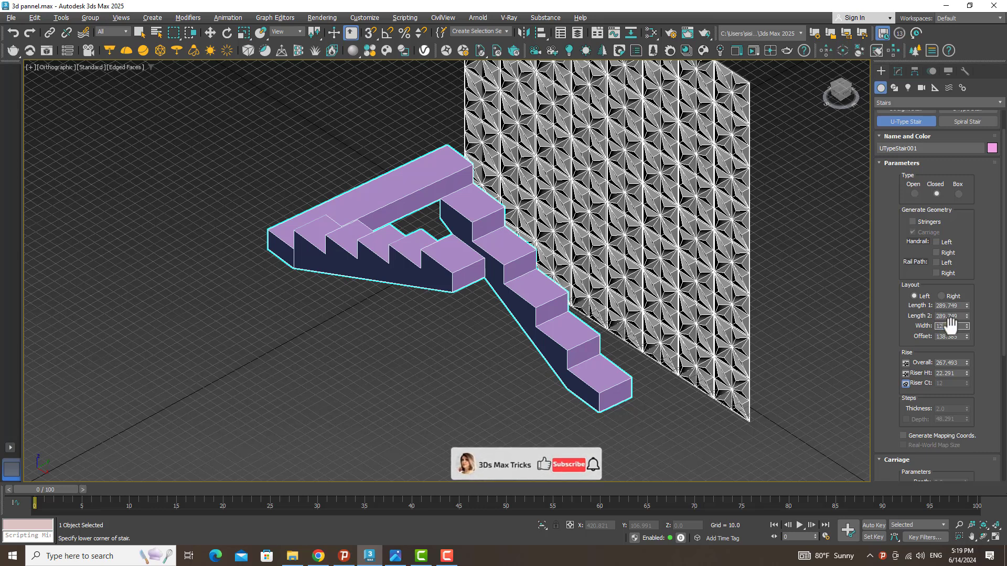
key("Return")
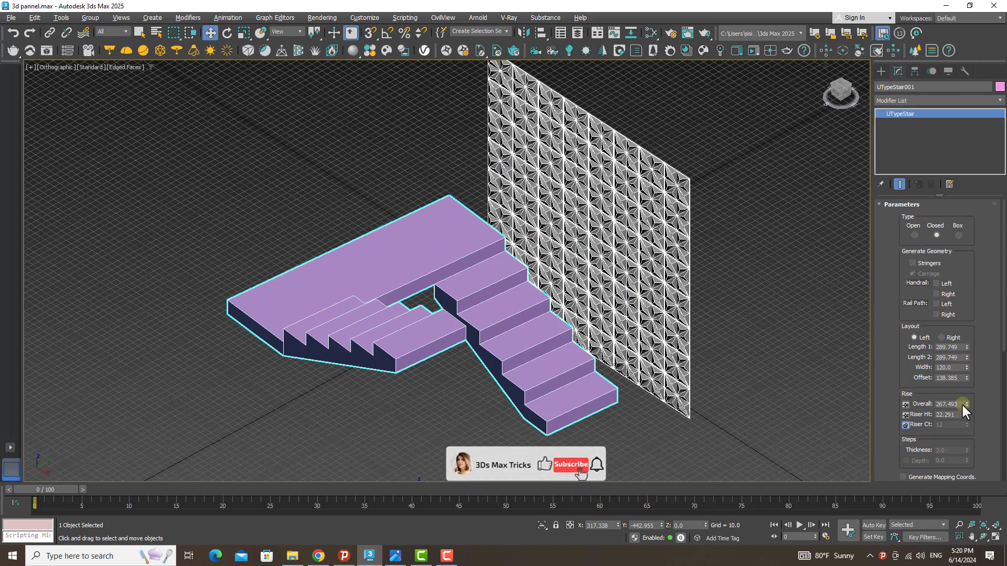
Set the stair's overall rise to 310 and pin that value
left_click(964, 403)
key("BackSpace")
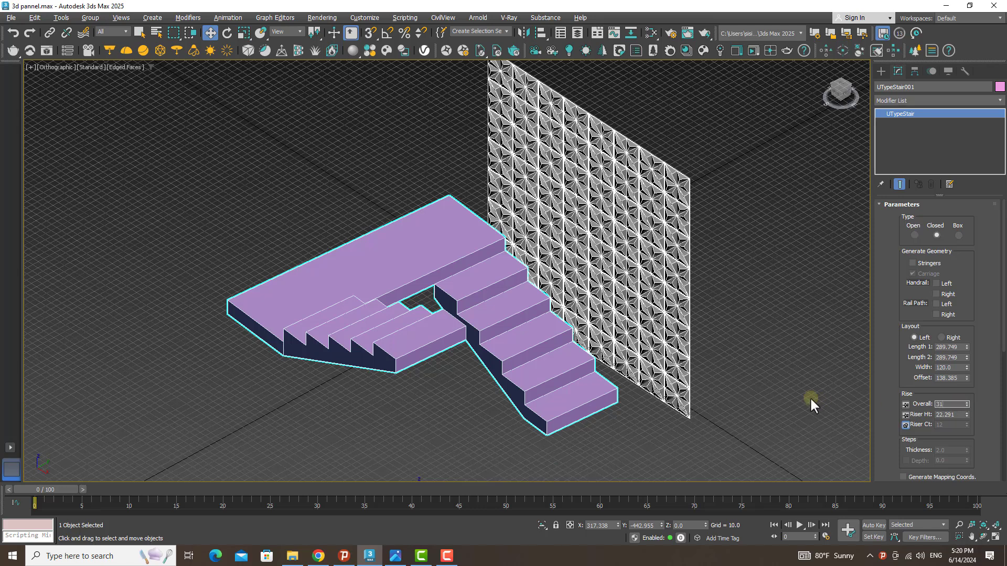
type("310")
left_click(906, 405)
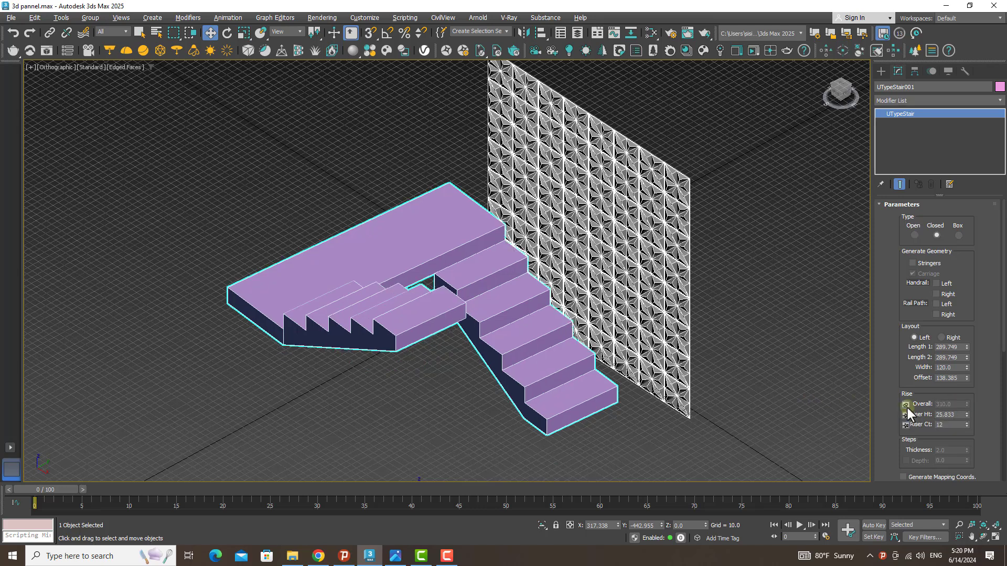
Set the stair's riser count to 18 and pin it
double_click(941, 424)
type("15")
key("BackSpace")
type("8")
key("Return")
left_click(905, 424)
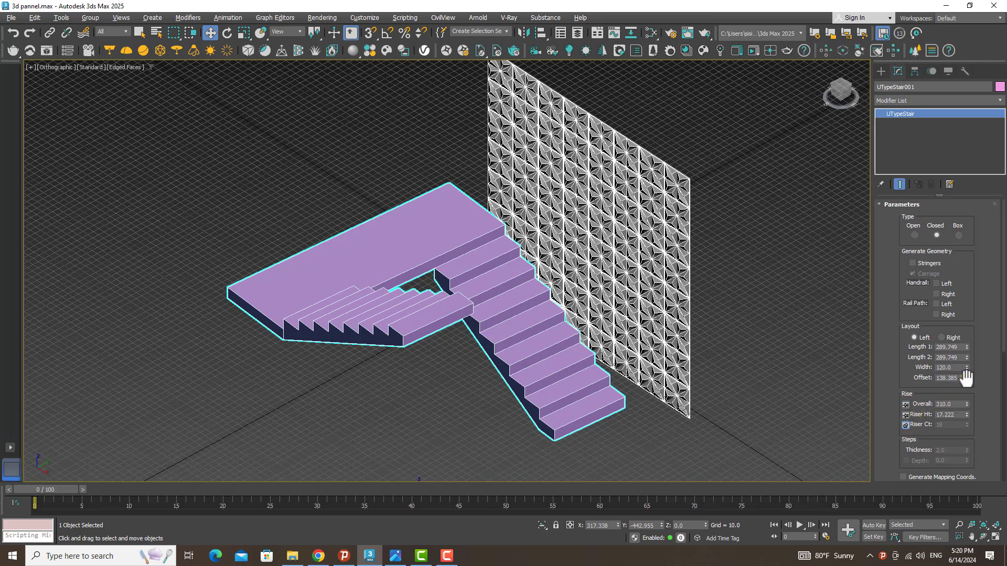
Narrow the gap between the two stair flights by reducing the layout offset to about 20.5
left_click_drag(965, 377, 956, 422)
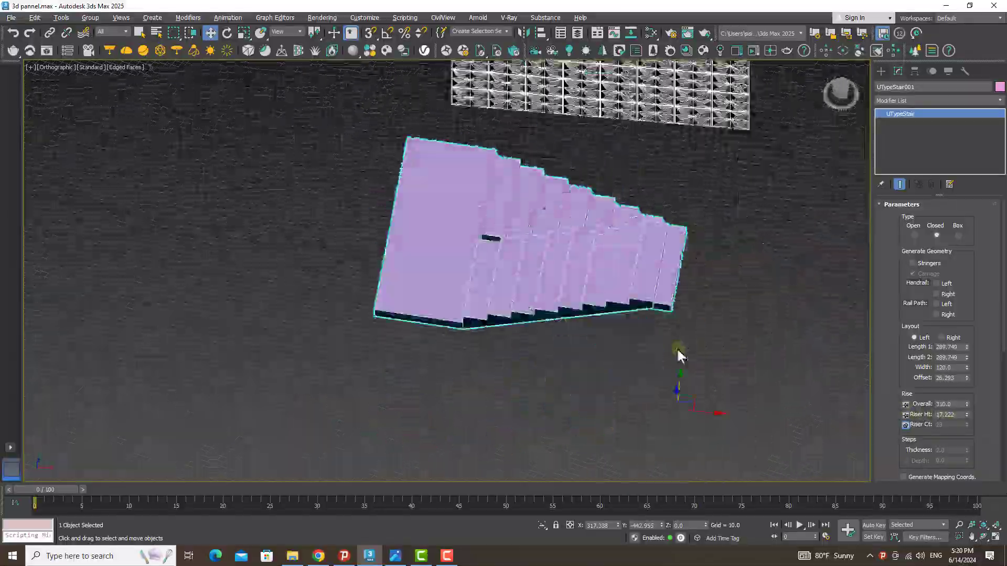
middle_click_drag(702, 341, 757, 325, "alt")
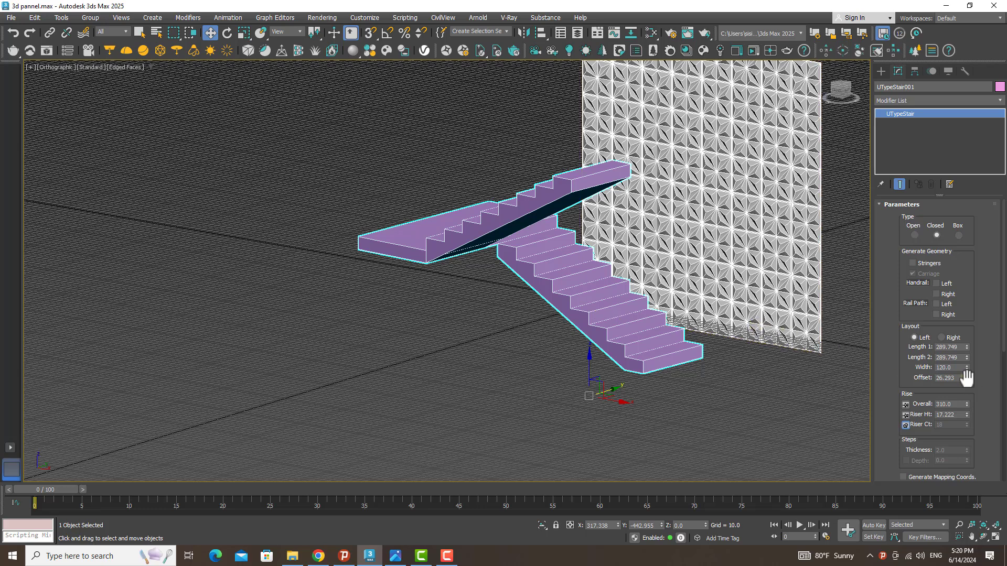
left_click_drag(966, 378, 966, 389)
Generate stringers and both left and right handrails for the stair
scroll(923, 251, "down", 1)
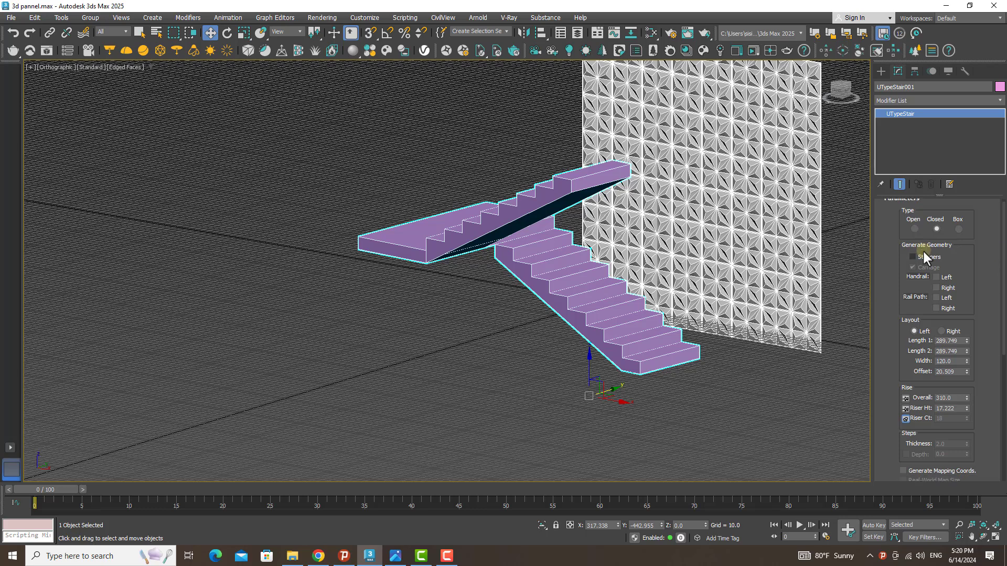
left_click(912, 257)
left_click(936, 276)
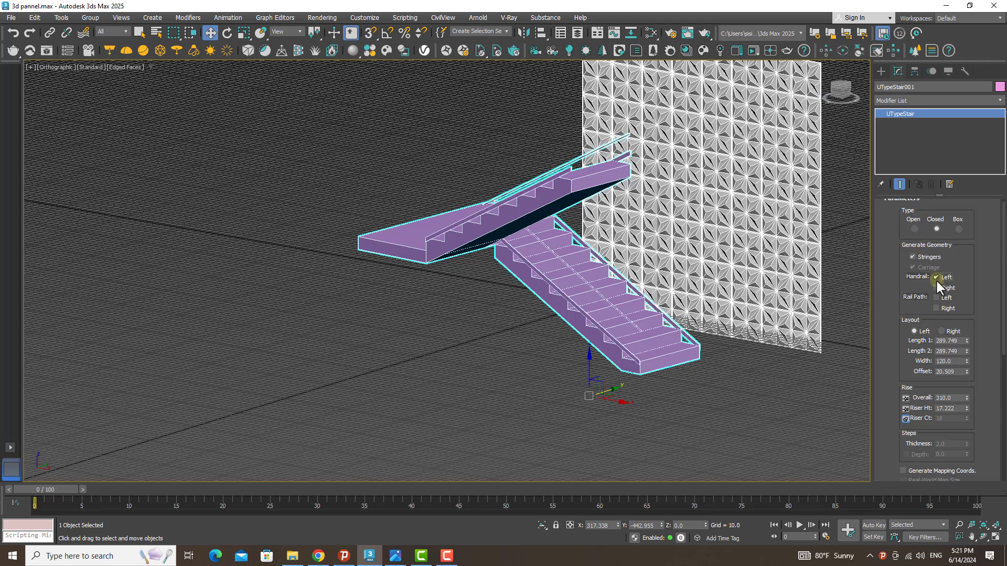
left_click(936, 288)
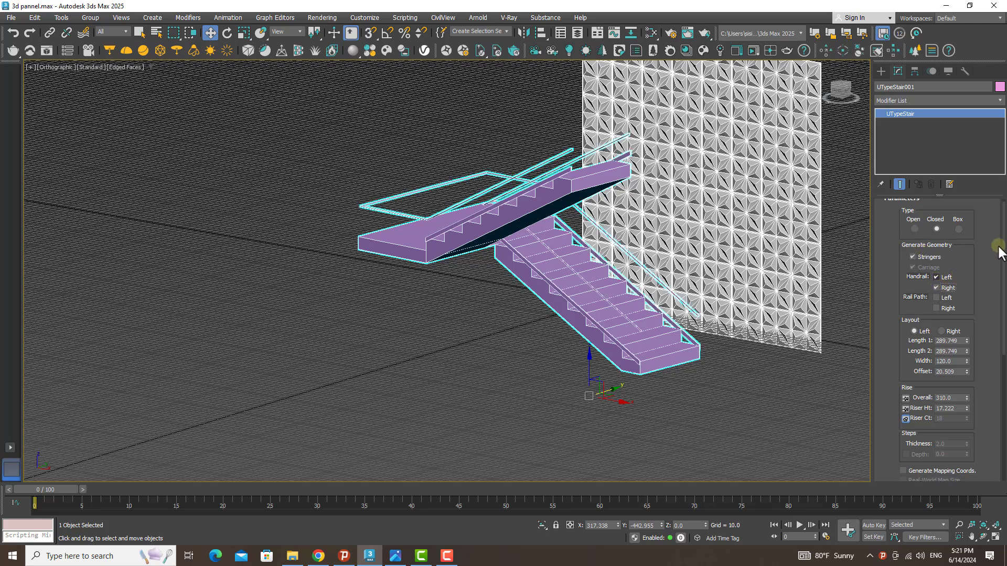
Set the stair railings' height to 70 and their segment count to 5
mouse_move(1003, 246)
left_mouse_down()
mouse_move(995, 362)
mouse_move(870, 359)
left_mouse_up()
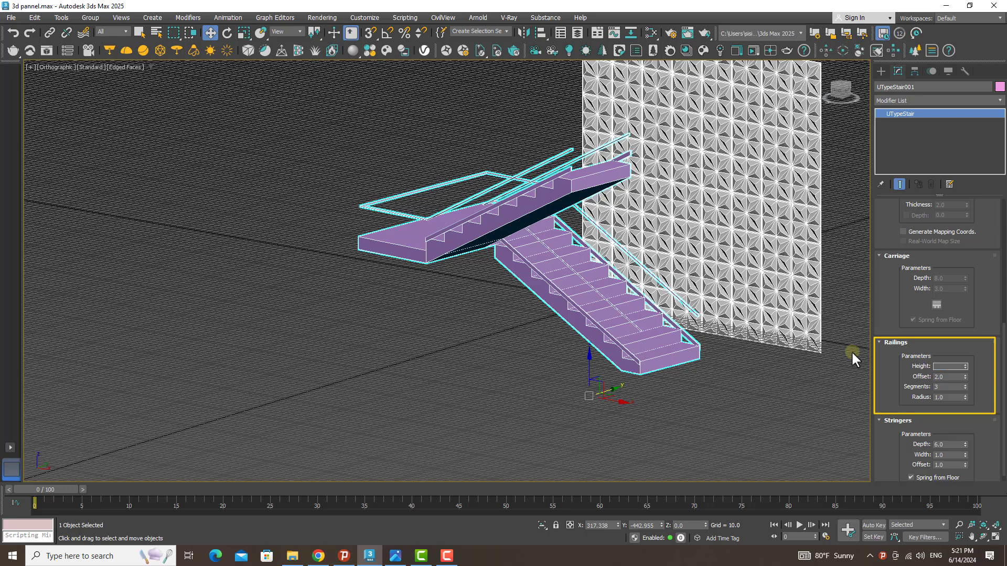
type("0")
key("Return")
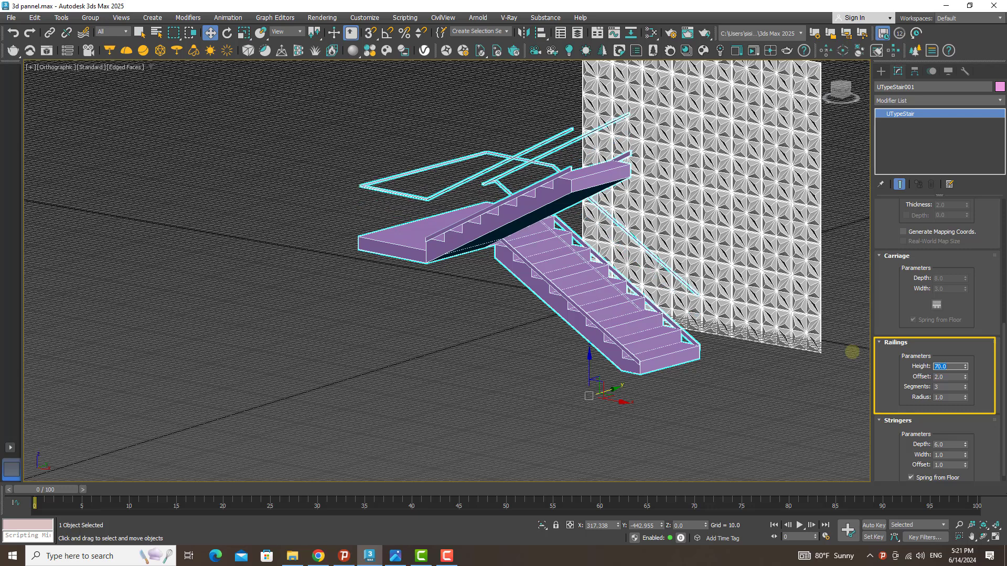
left_click(965, 385)
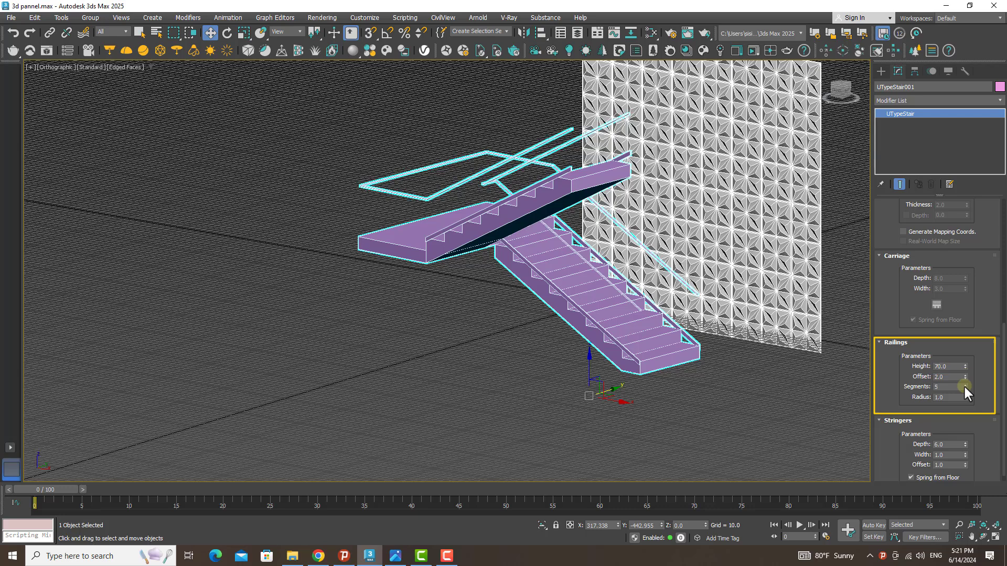
Thicken the stair's handrails by increasing the railing radius to about 2.34
scroll(423, 165, "up", 5)
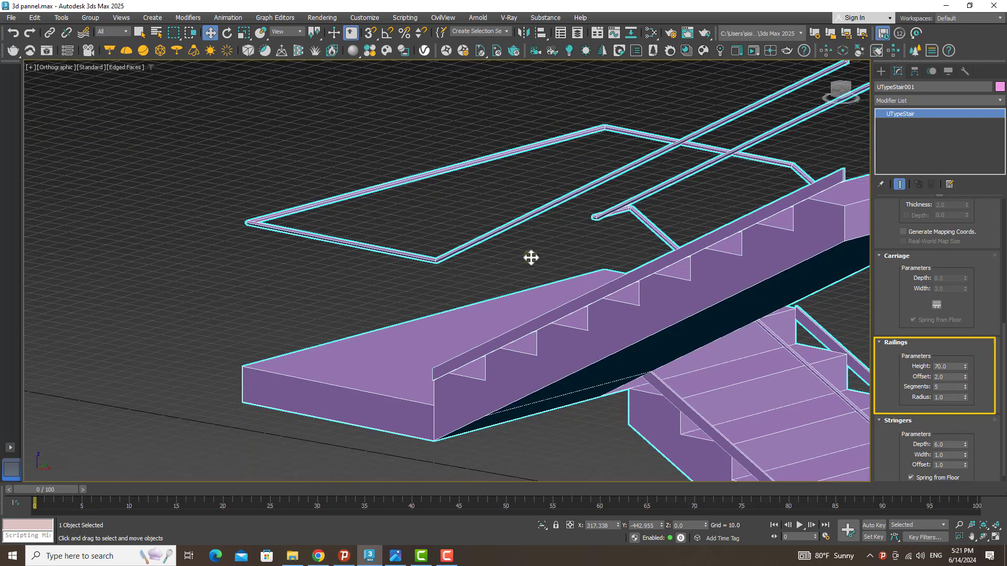
middle_click_drag(531, 258, 458, 236)
scroll(542, 264, "down", 2)
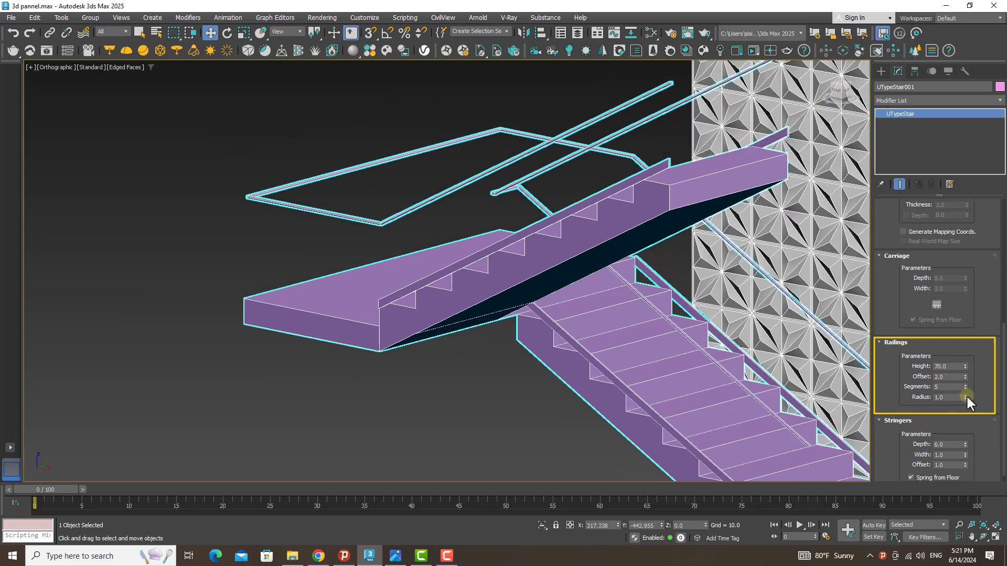
left_click_drag(966, 394, 955, 325)
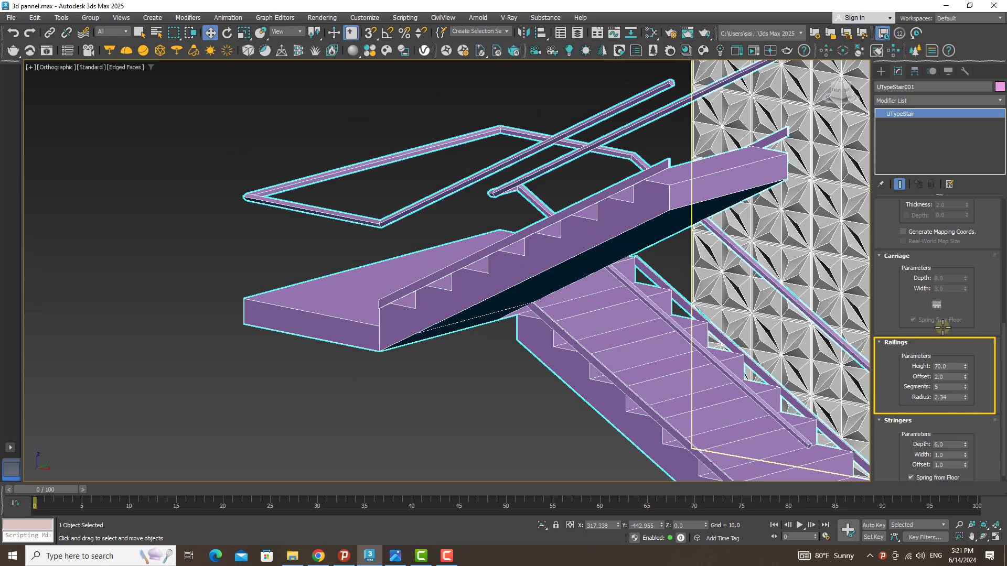
Enlarge the stair's stringers into side panels with depth about 69.27, width about 0.96 and offset about 52.4
middle_click_drag(943, 328, 952, 358)
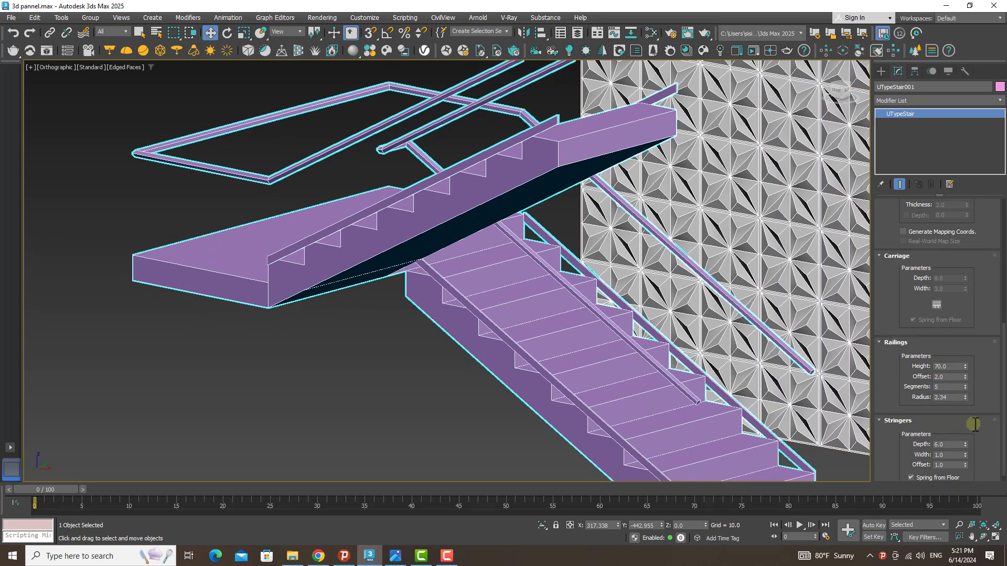
scroll(973, 425, "down", 1)
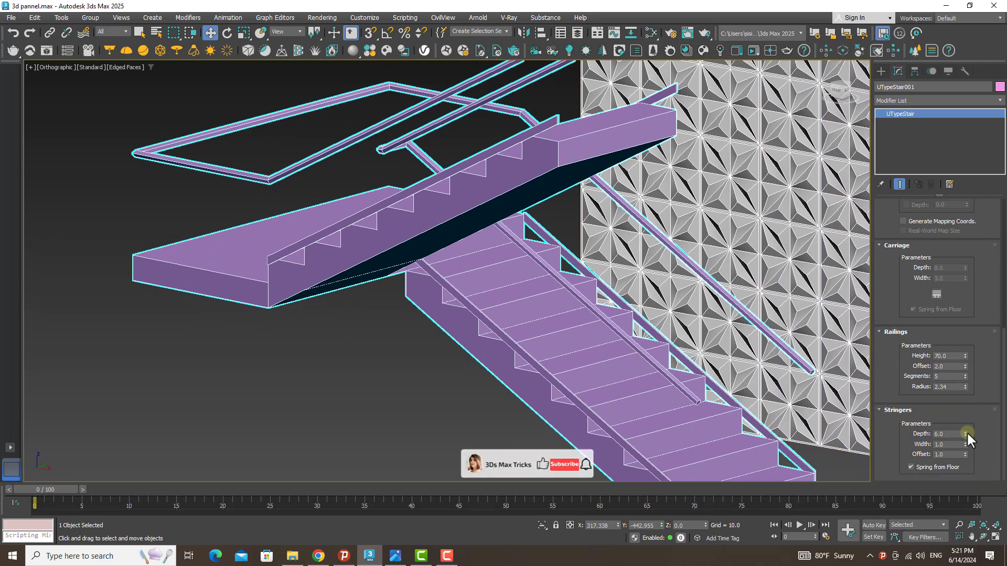
left_click_drag(967, 432, 876, 426)
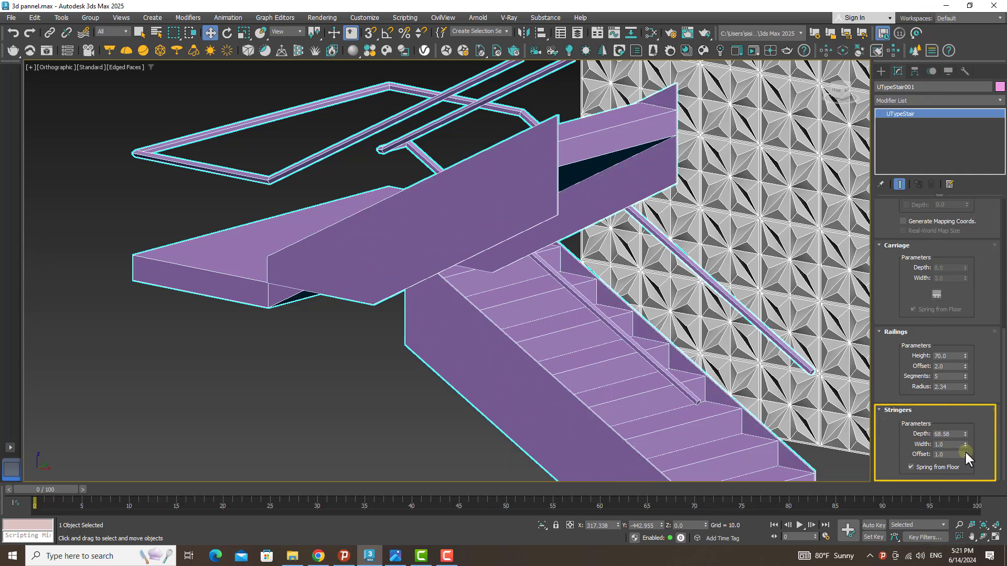
left_click_drag(964, 450, 954, 375)
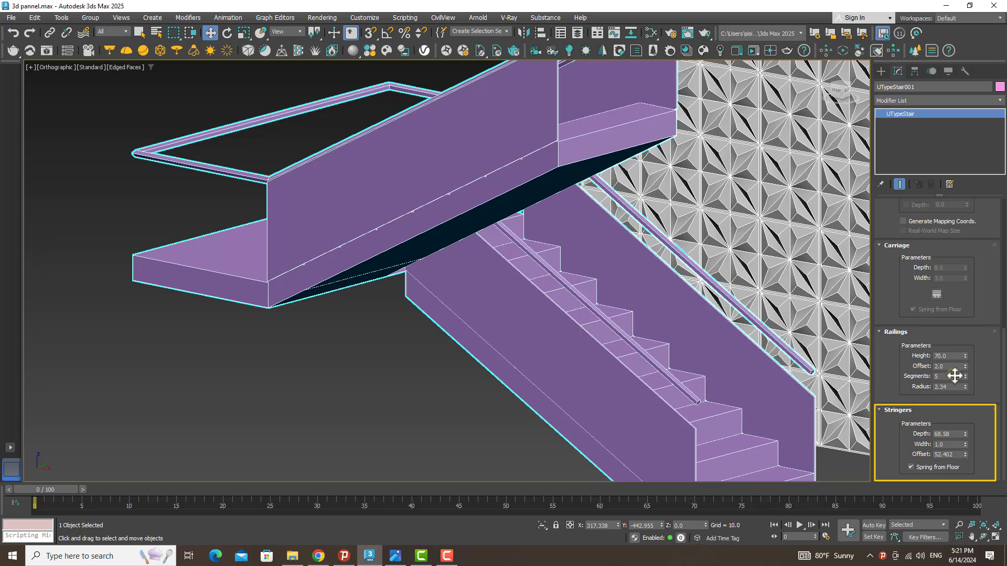
left_click_drag(954, 376, 955, 385)
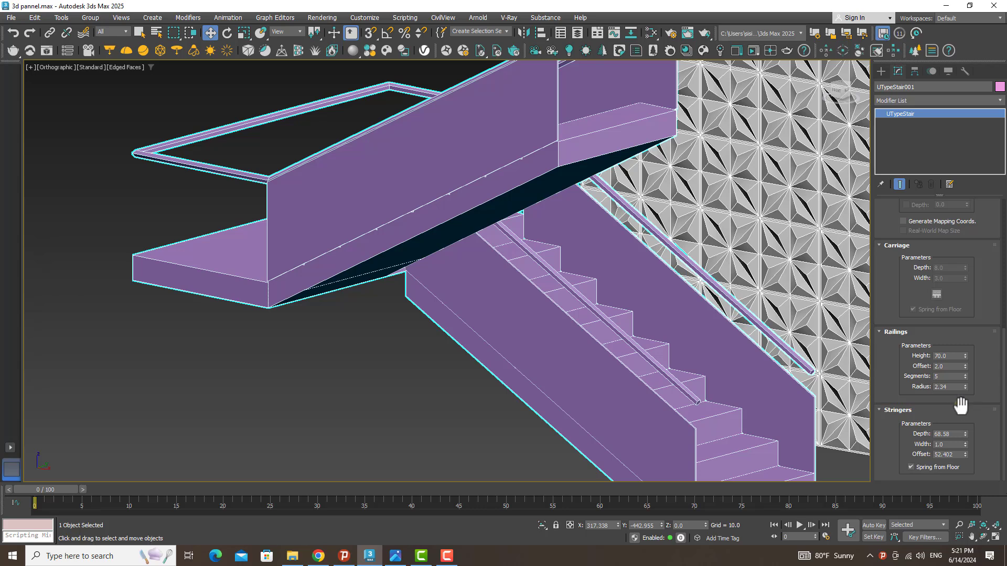
left_click_drag(964, 436, 959, 438)
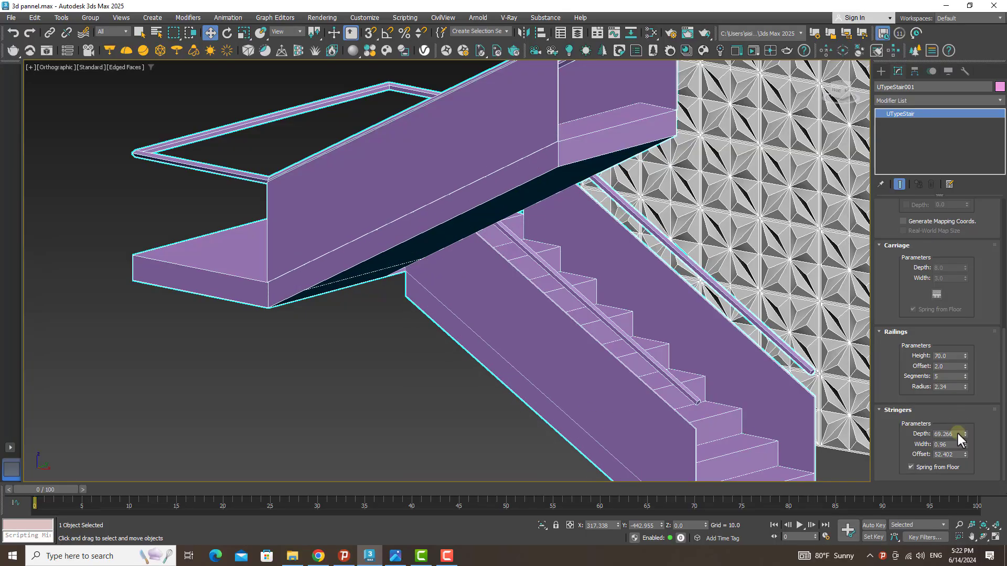